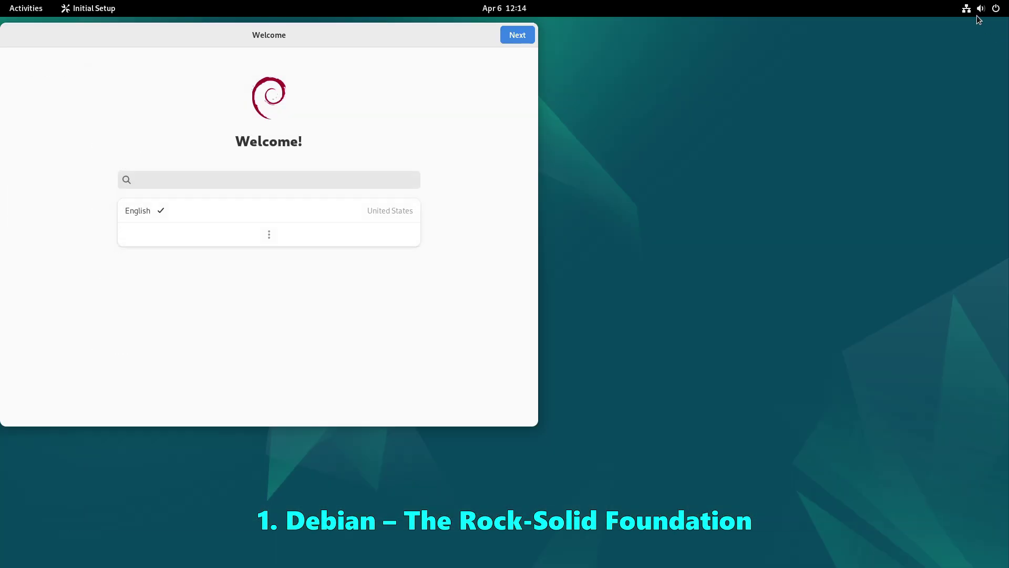
- Toggle Dark Mode, then finish Debian setup past Welcome, Privacy and Online Accounts
click(978, 15)
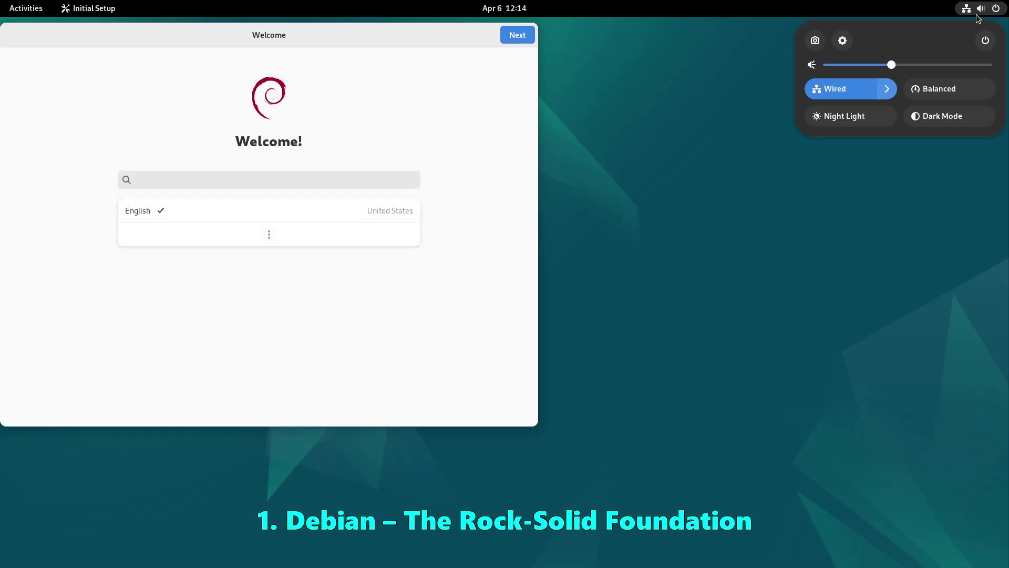
click(941, 120)
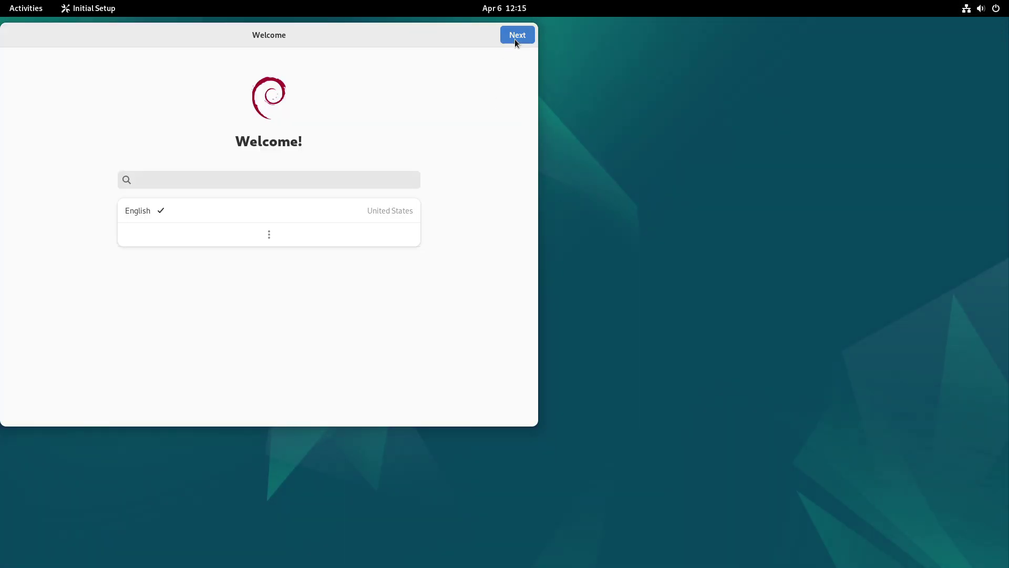
click(515, 39)
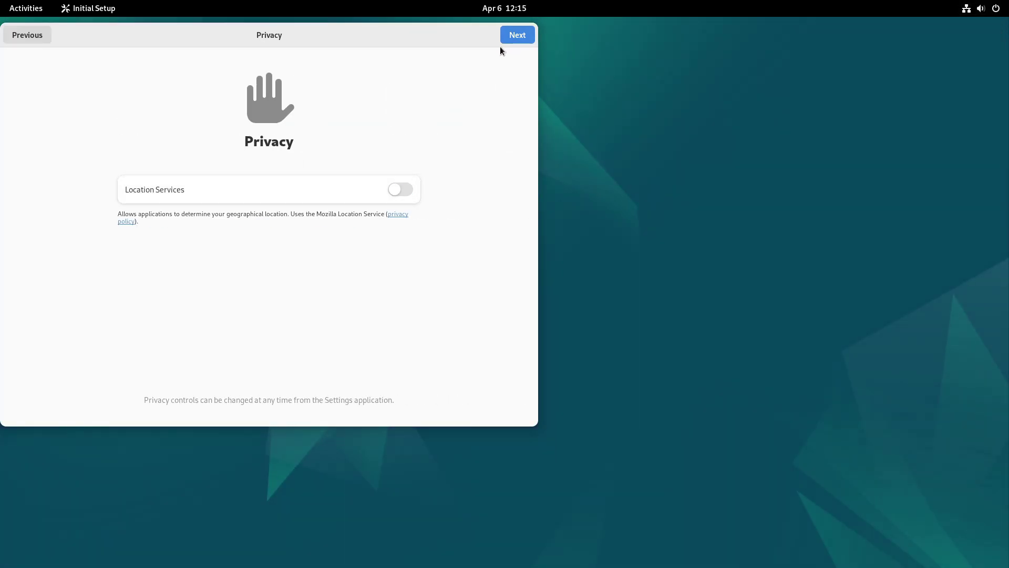
click(509, 39)
click(677, 69)
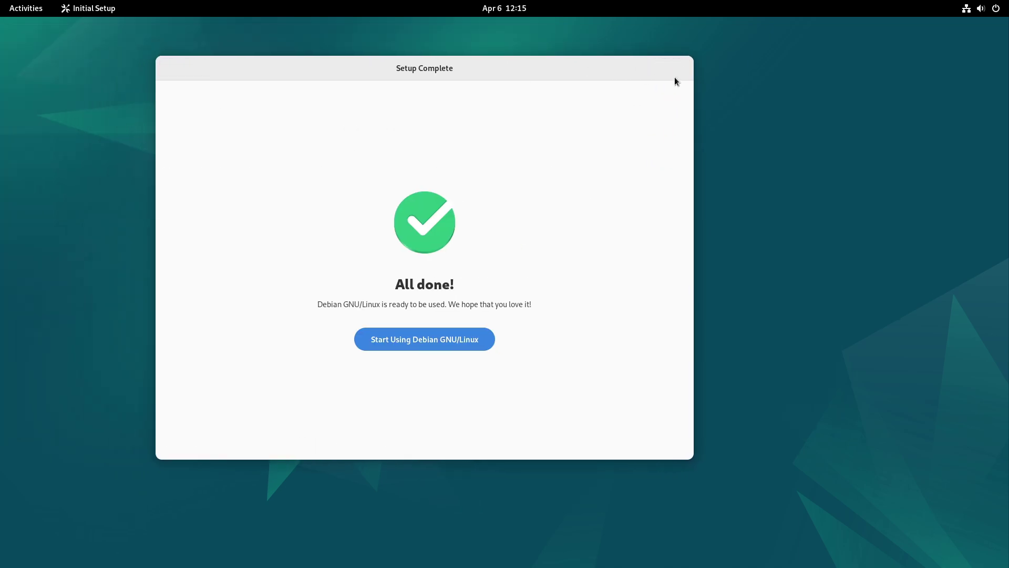
click(452, 341)
- Show all installed applications and flip through the app grid pages
click(36, 12)
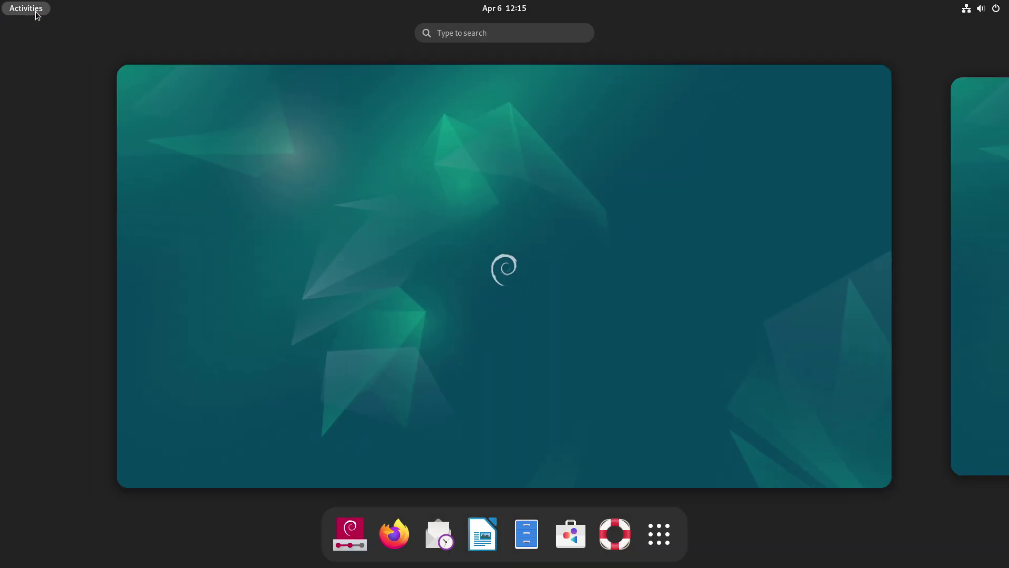
click(660, 534)
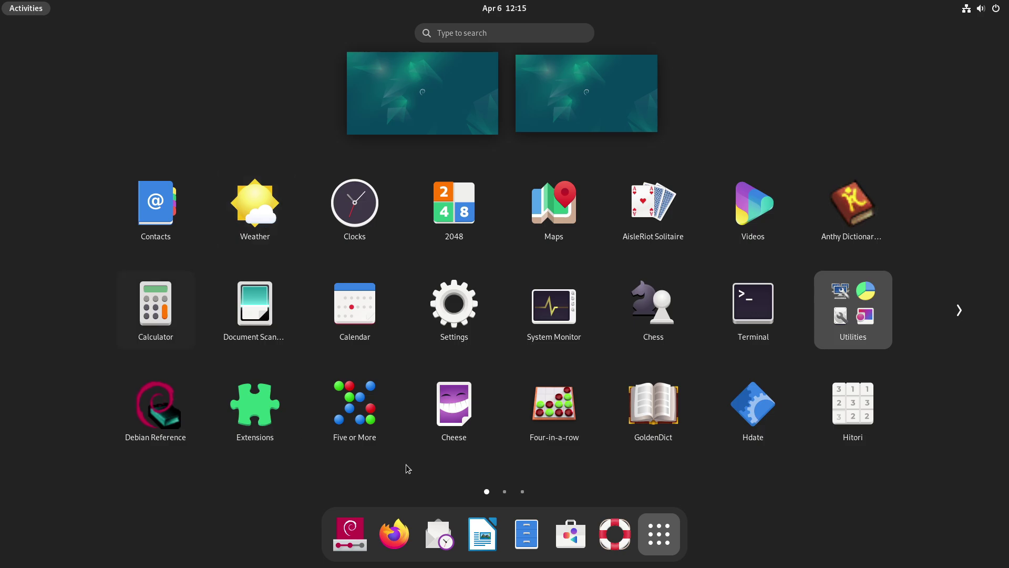
click(522, 493)
click(504, 492)
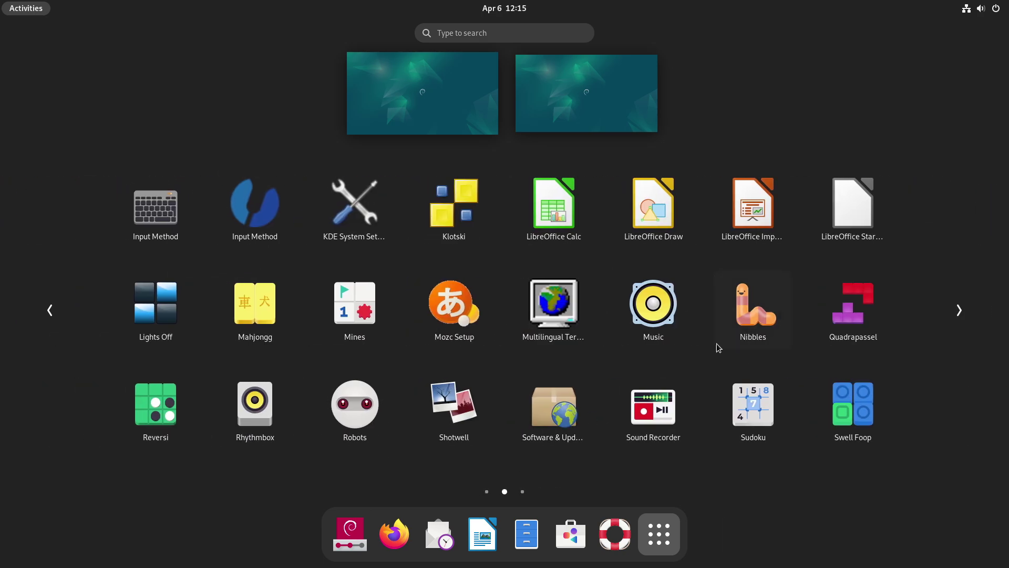
click(487, 492)
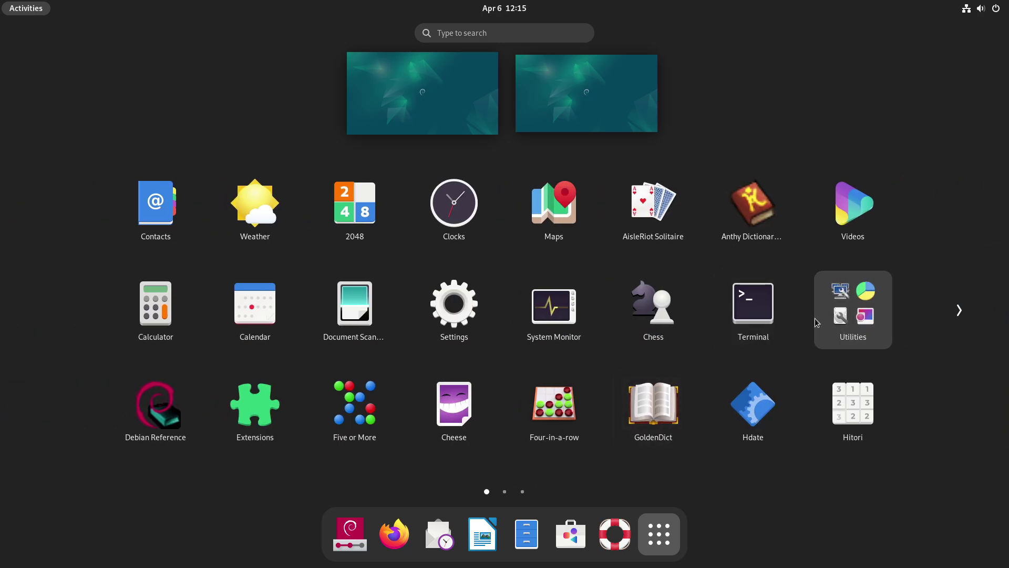
- Launch Tweaks from the Utilities folder and view its Appearance and Fonts settings
click(841, 323)
click(513, 460)
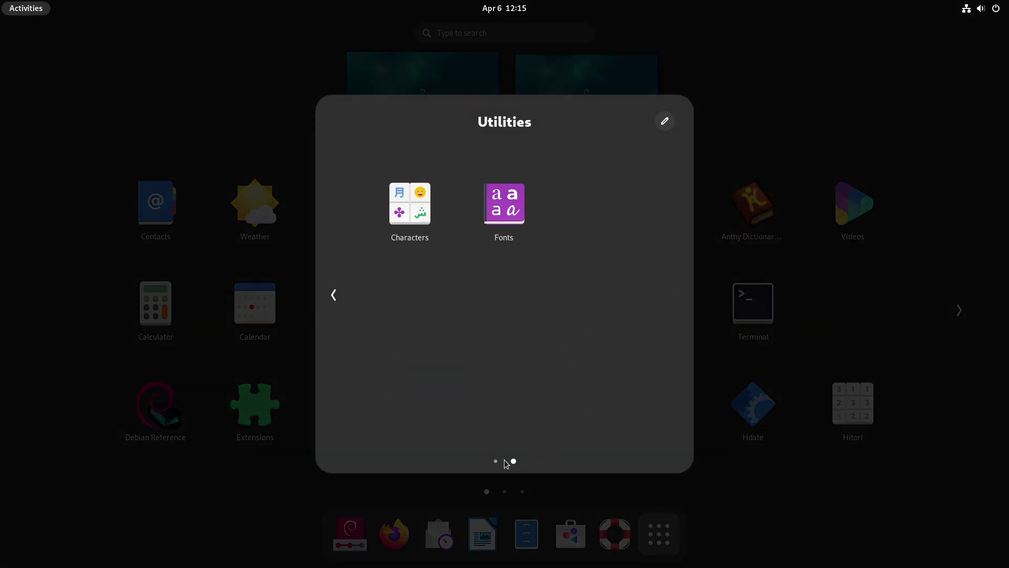
click(504, 375)
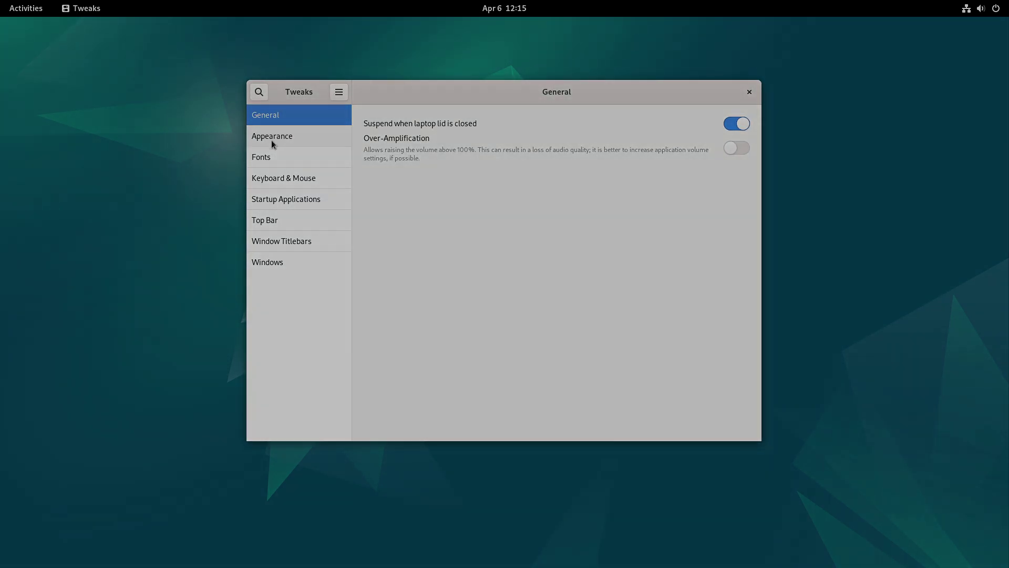
click(272, 139)
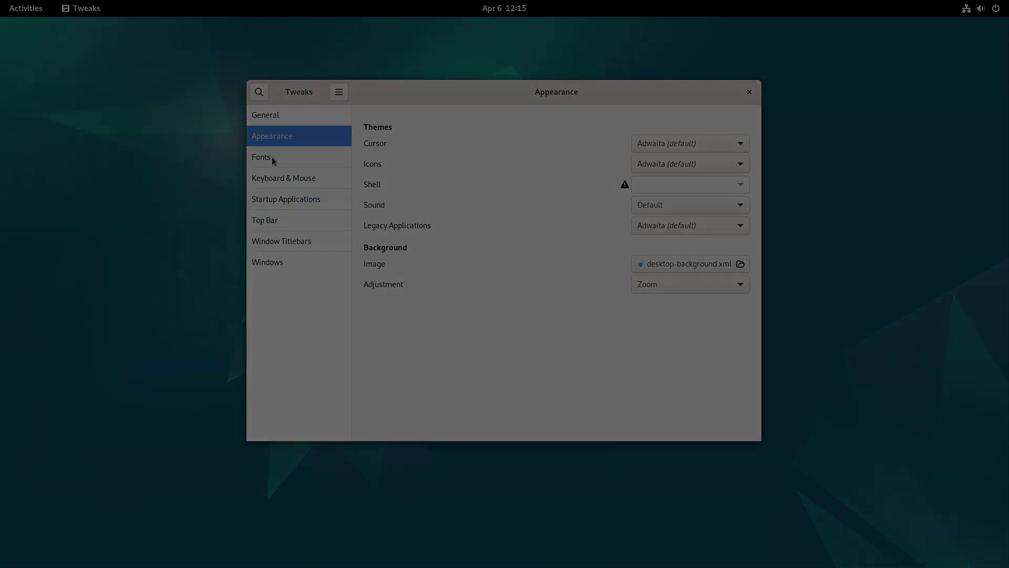
click(272, 158)
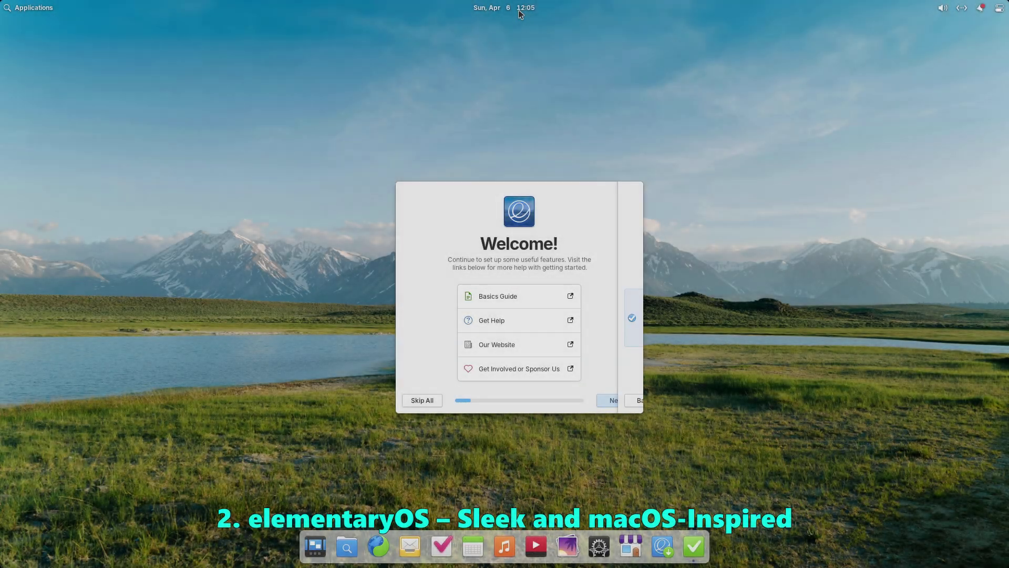
- Pick the Dark look in elementary onboarding and advance to Automatic Updates
click(518, 8)
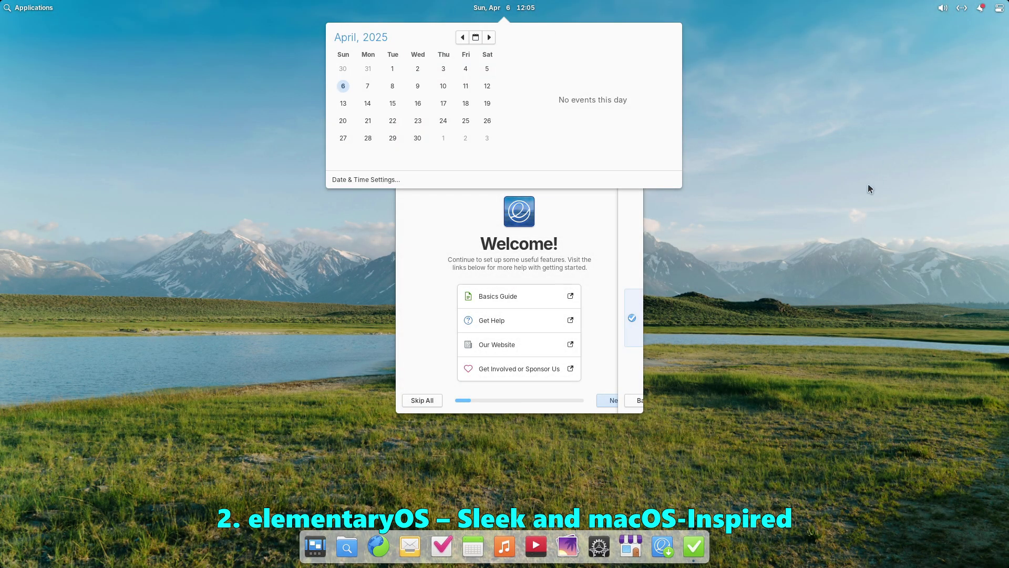
click(566, 373)
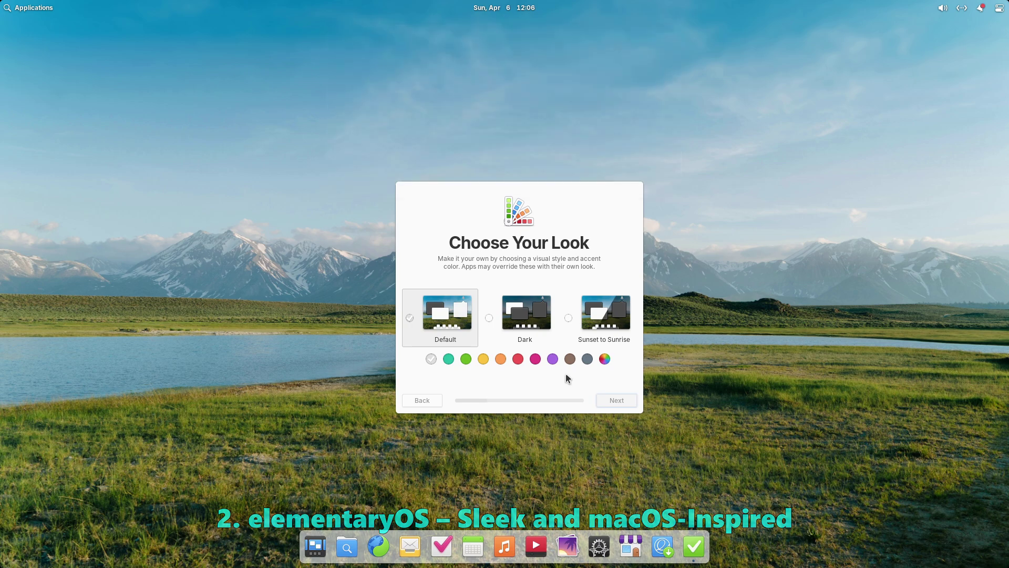
click(490, 317)
click(622, 402)
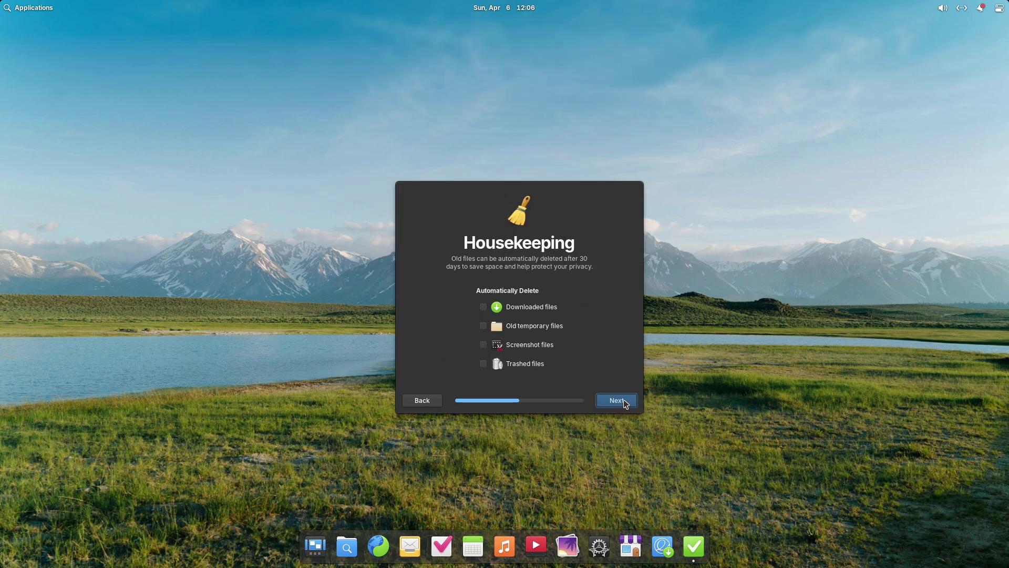
click(622, 402)
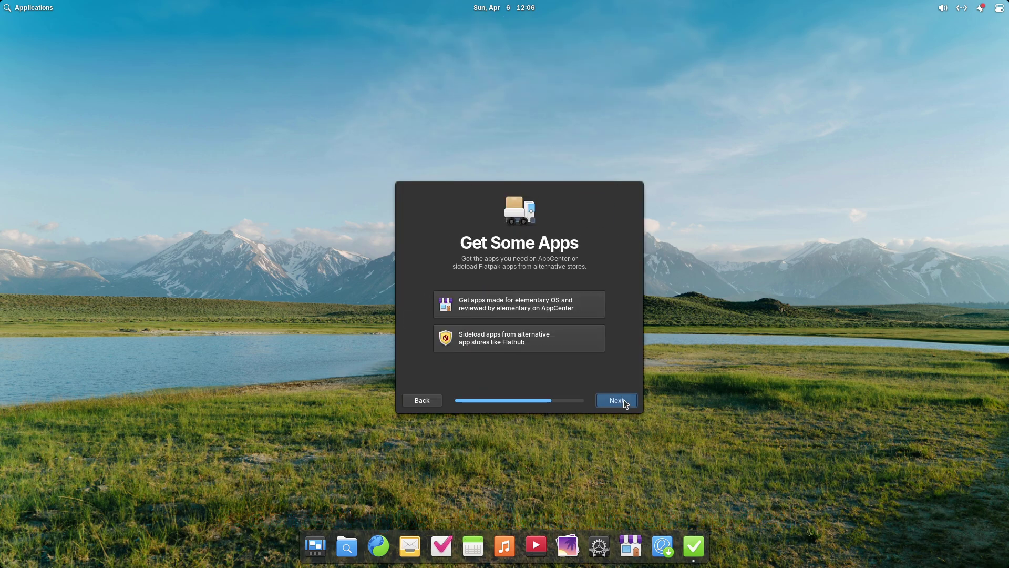
click(624, 403)
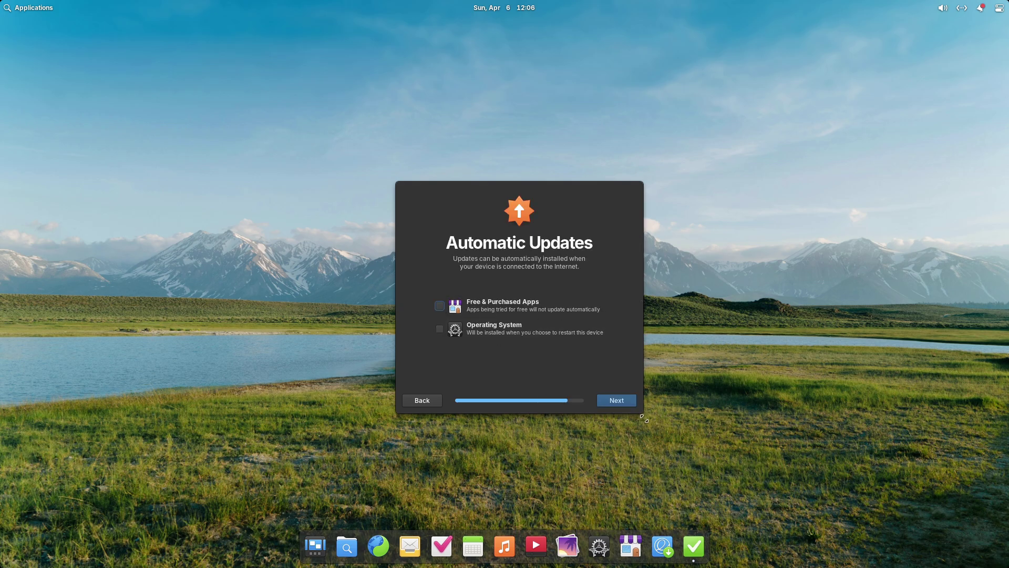
- Finish the welcome setup and enlarge the interface text size
click(622, 401)
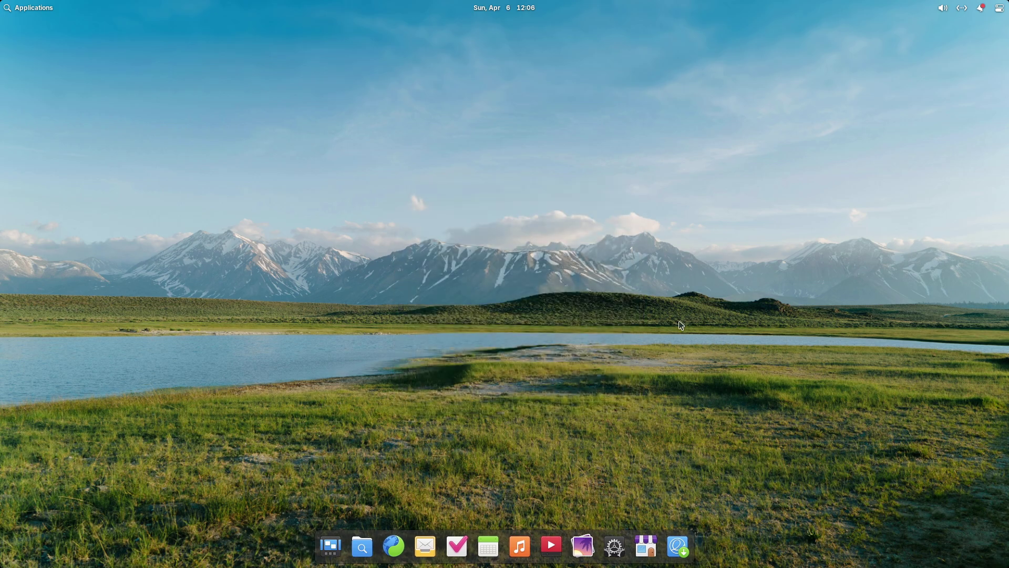
click(1000, 8)
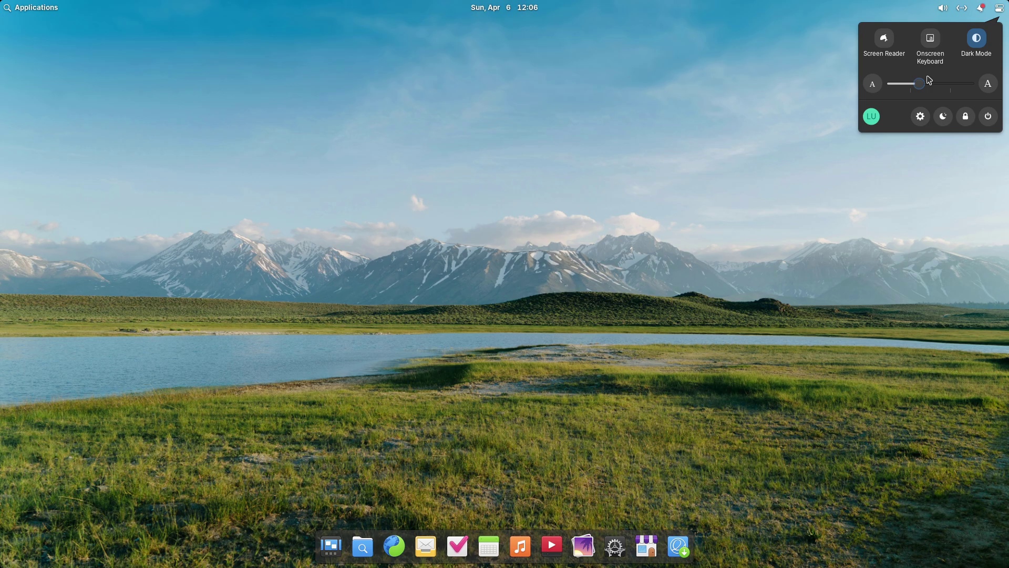
click(932, 90)
click(632, 185)
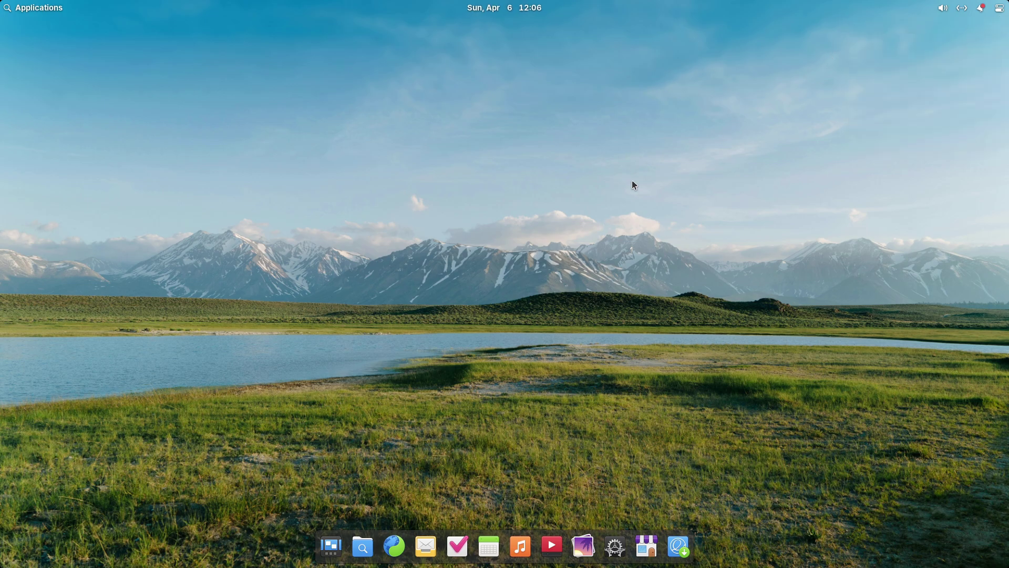
- Browse applications by category and launch Terminal, where neofetch is not found
click(55, 13)
click(254, 295)
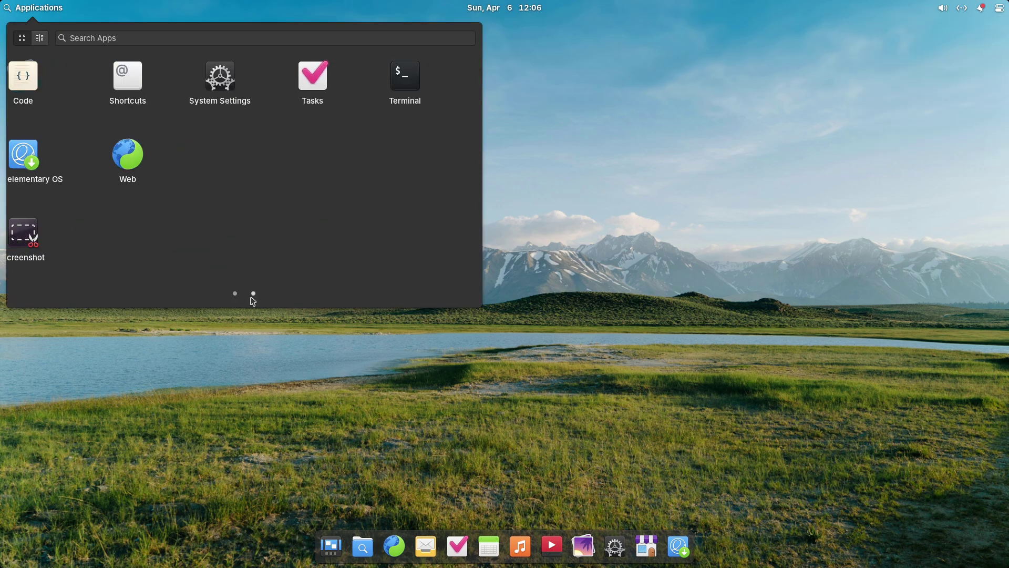
click(40, 41)
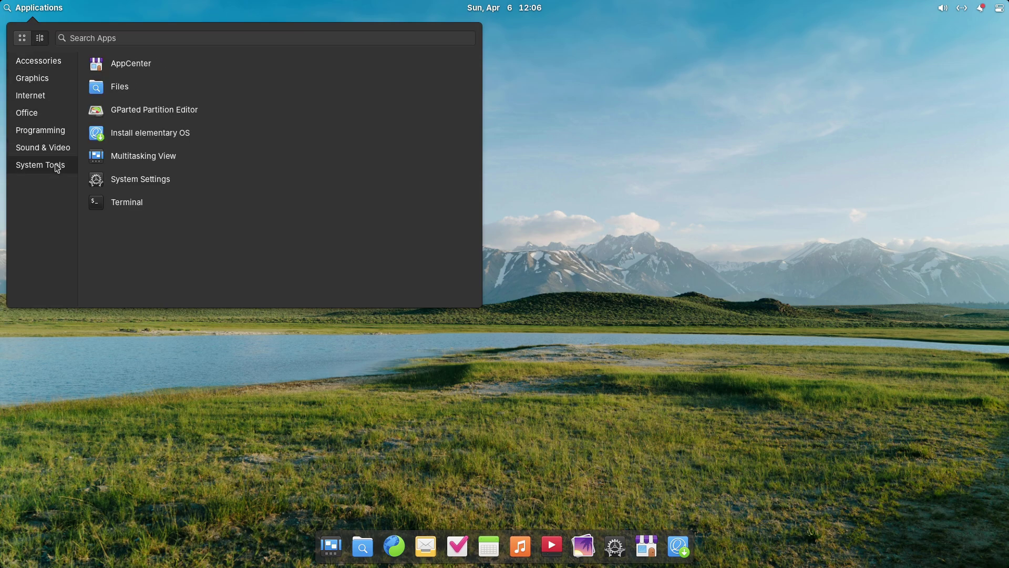
click(147, 204)
text(neoefetch)
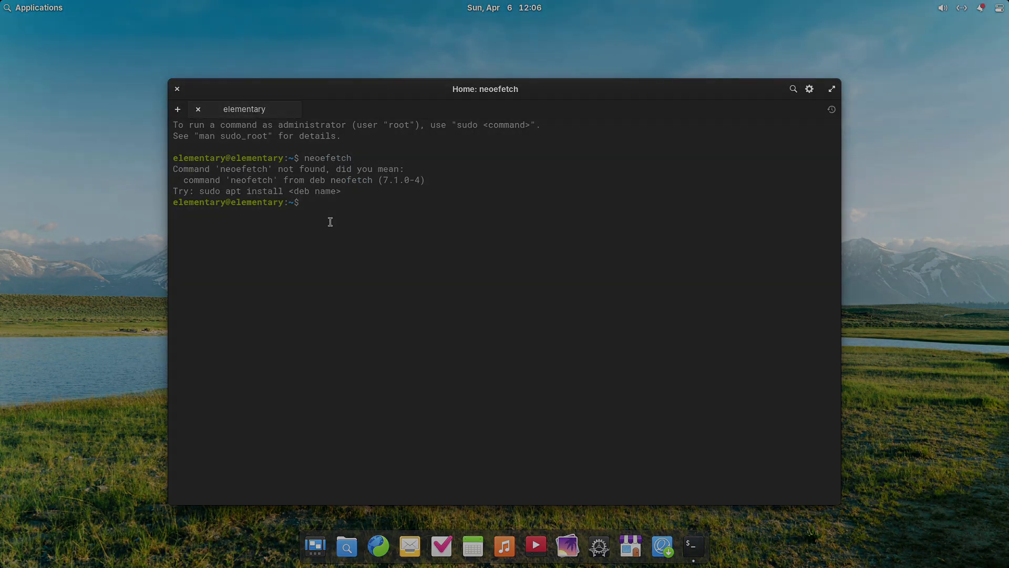
text(sudo apt i)
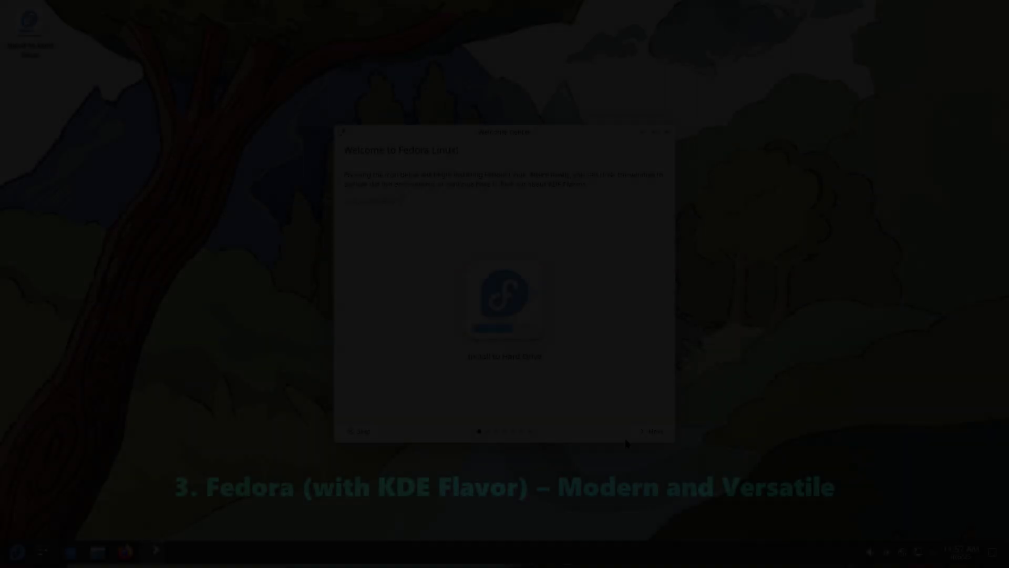
click(637, 434)
- Close Fedora's Welcome Center and launch Info Center from the launcher's System category
click(638, 434)
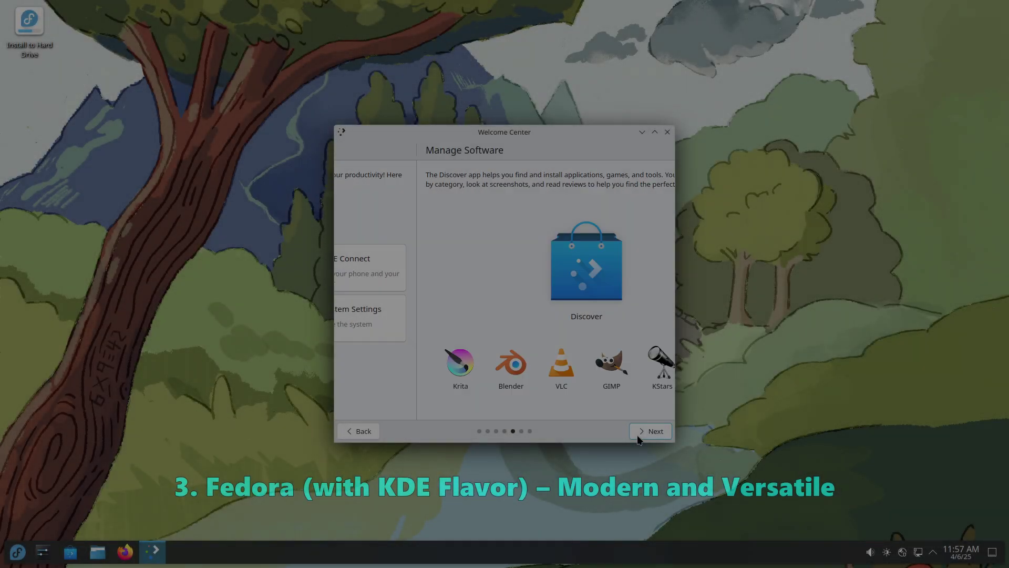
click(638, 434)
click(667, 132)
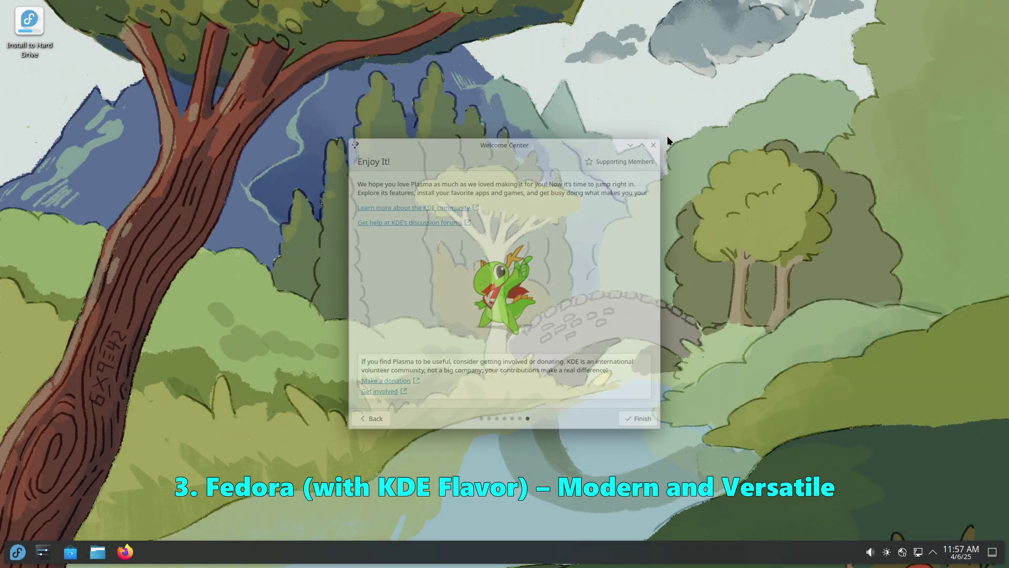
click(19, 552)
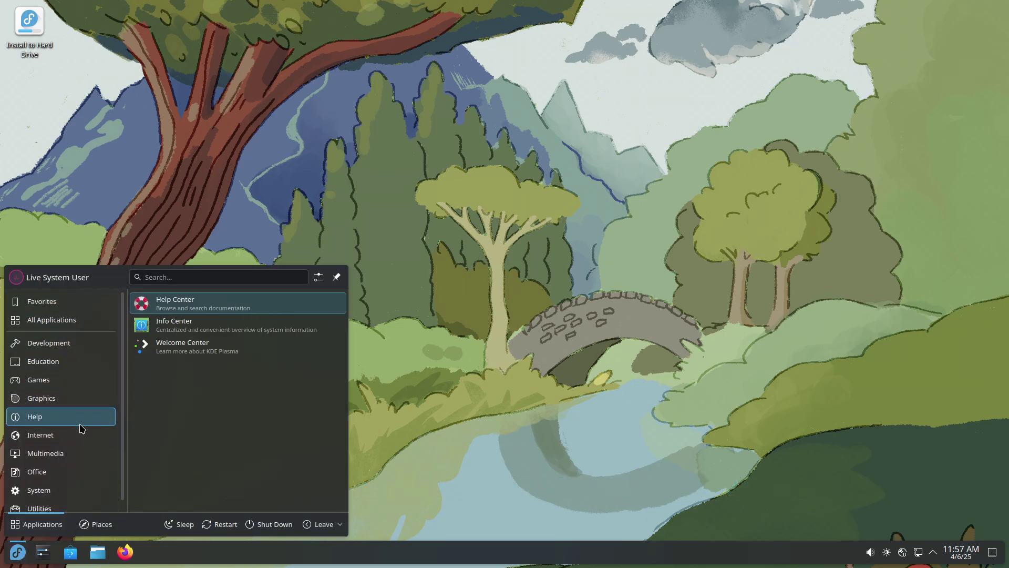
mouse_move(60, 472)
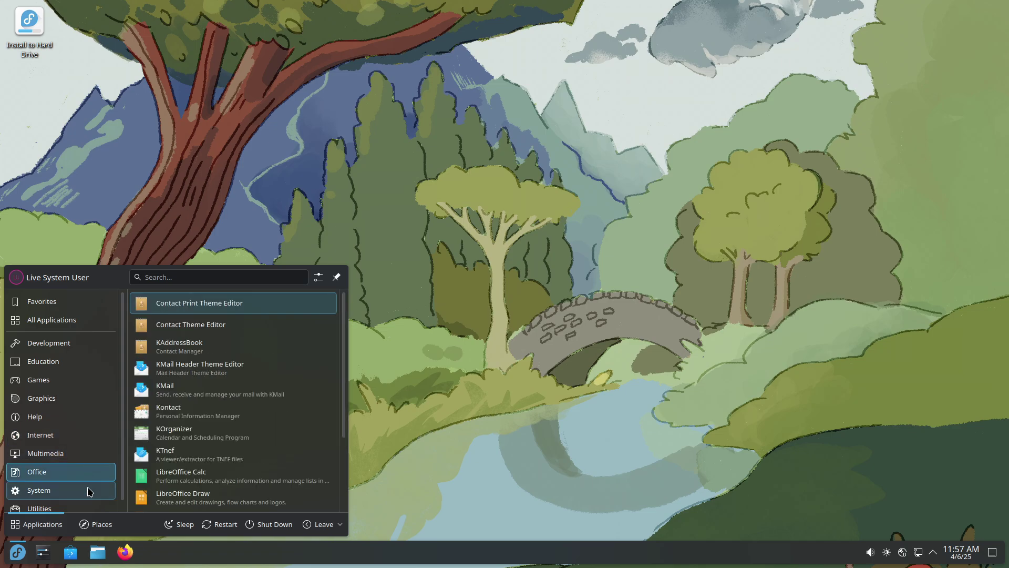
scroll(339, 482, down, 2)
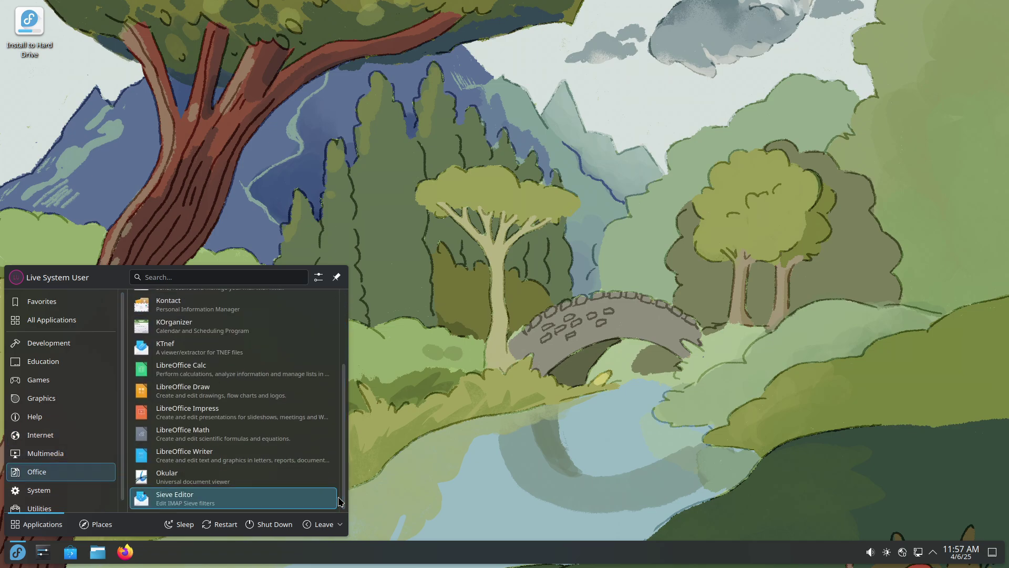
mouse_move(38, 490)
scroll(345, 406, down, 2)
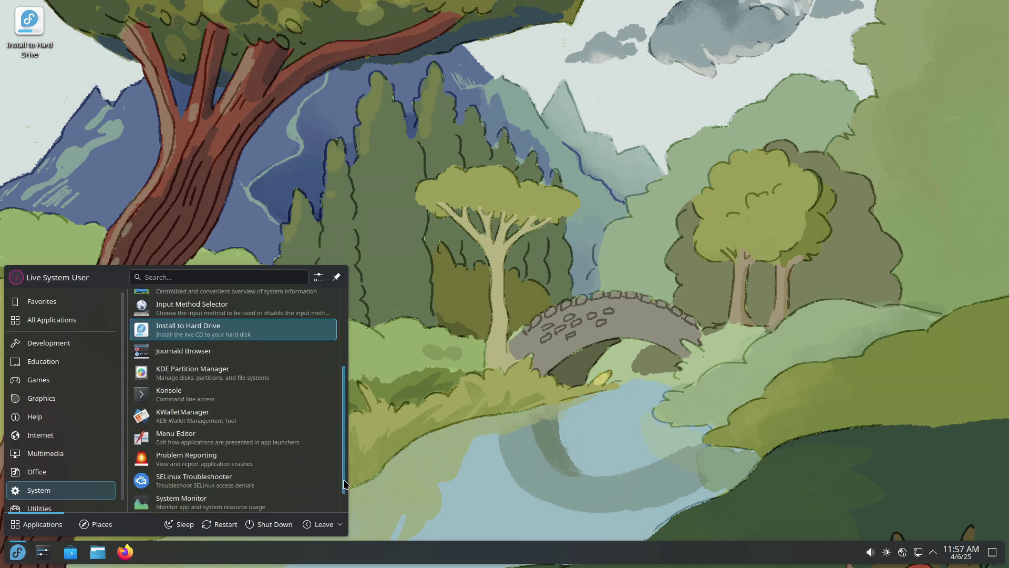
scroll(344, 406, down, 2)
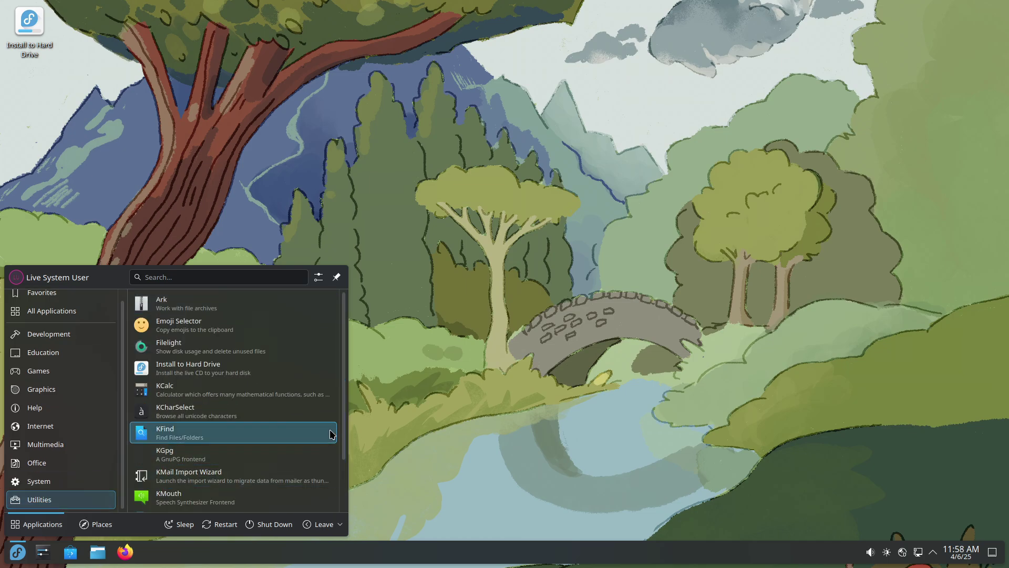
scroll(340, 426, down, 2)
scroll(347, 425, up, 1)
scroll(348, 425, up, 1)
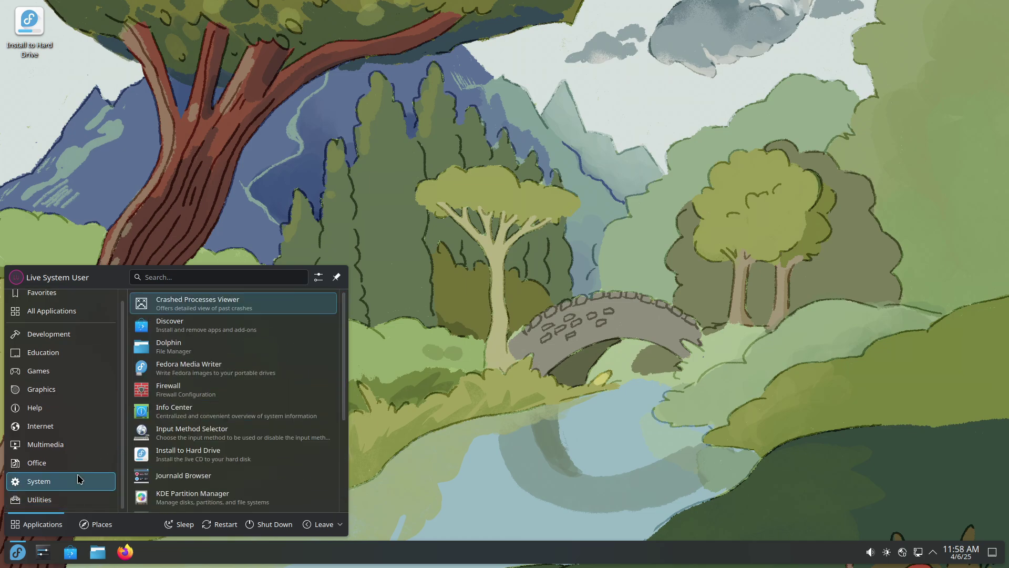
click(170, 417)
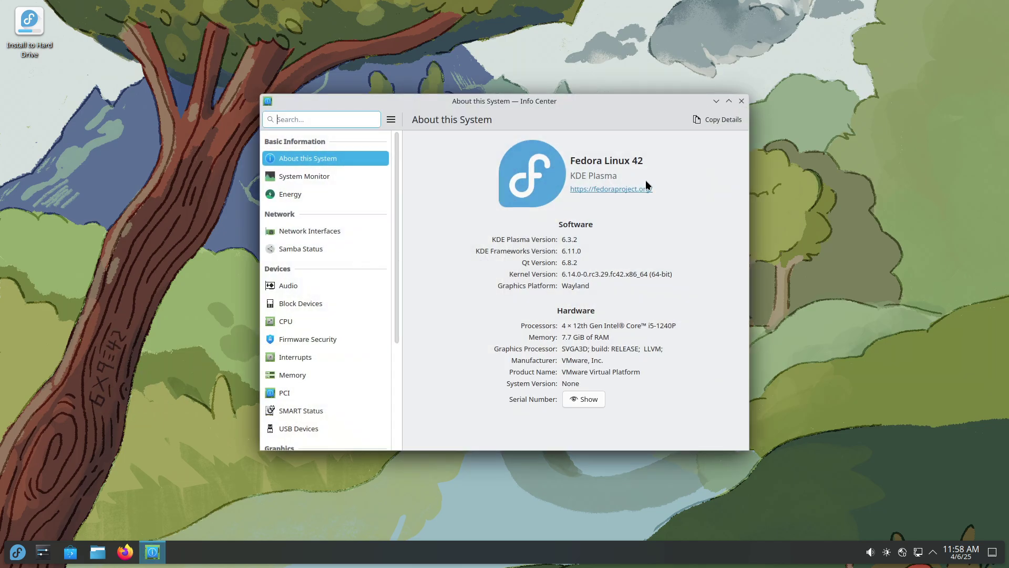
- Open System Monitor from Info Center's sidebar, then close Info Center
click(367, 179)
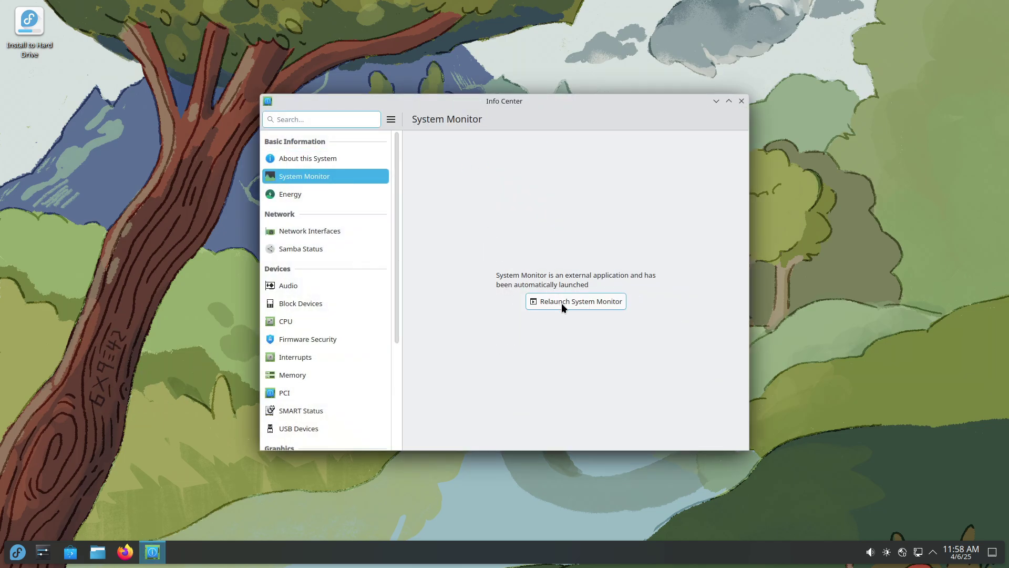
click(742, 100)
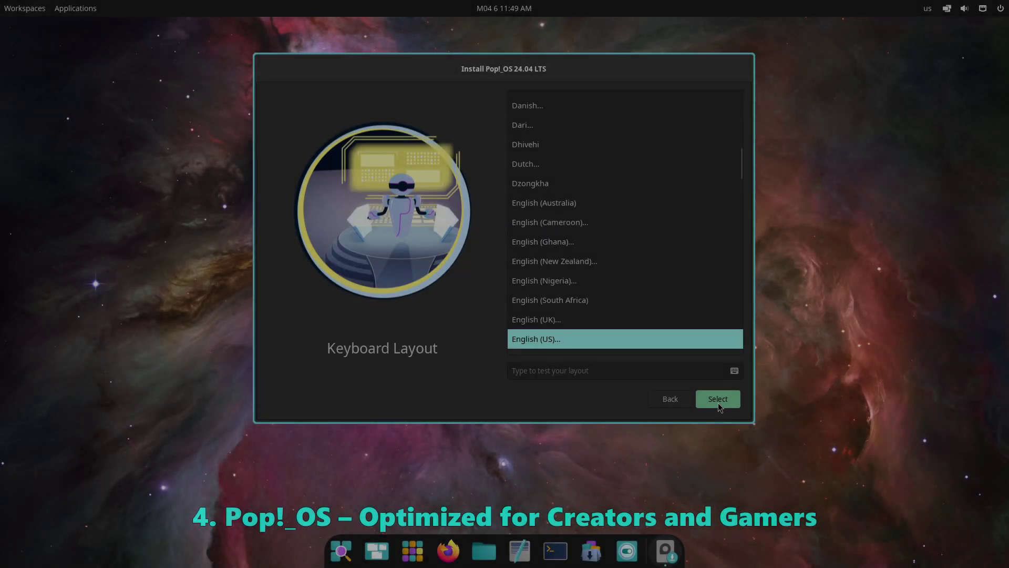
- Confirm the US keyboard, quit the installer, and browse Office, System and Utilities apps
click(718, 403)
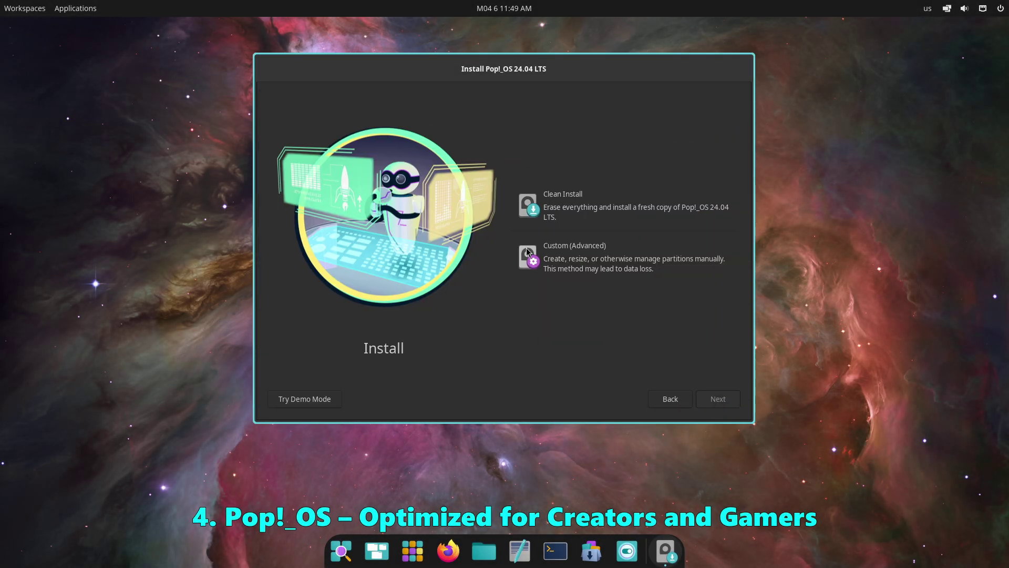
click(345, 392)
click(361, 551)
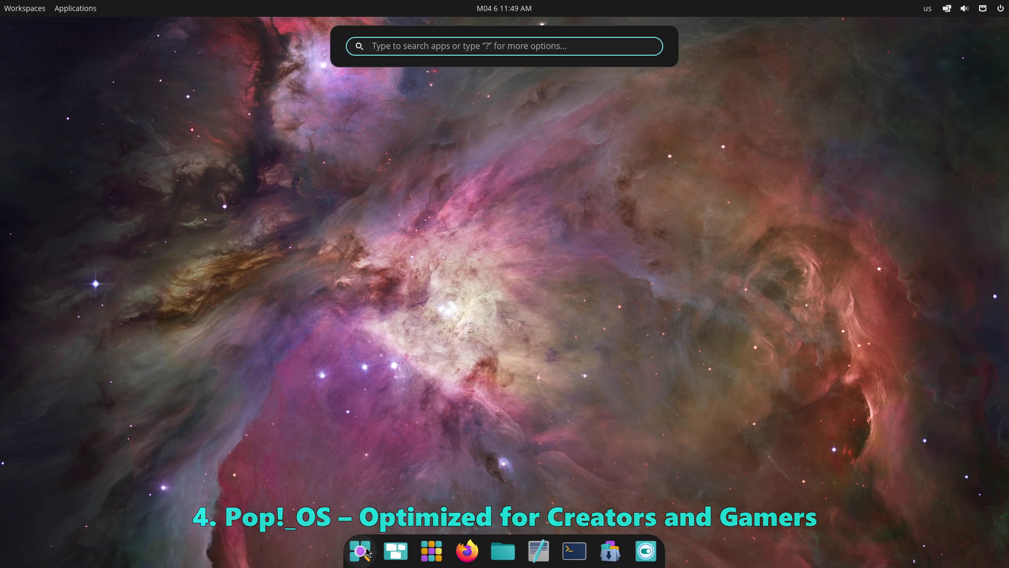
click(431, 551)
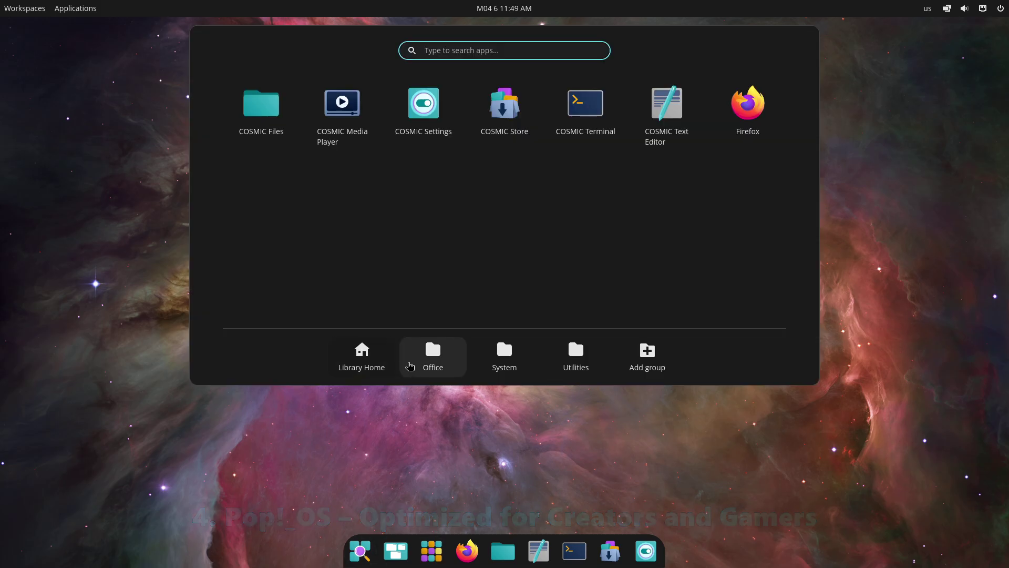
click(431, 357)
click(501, 360)
click(576, 357)
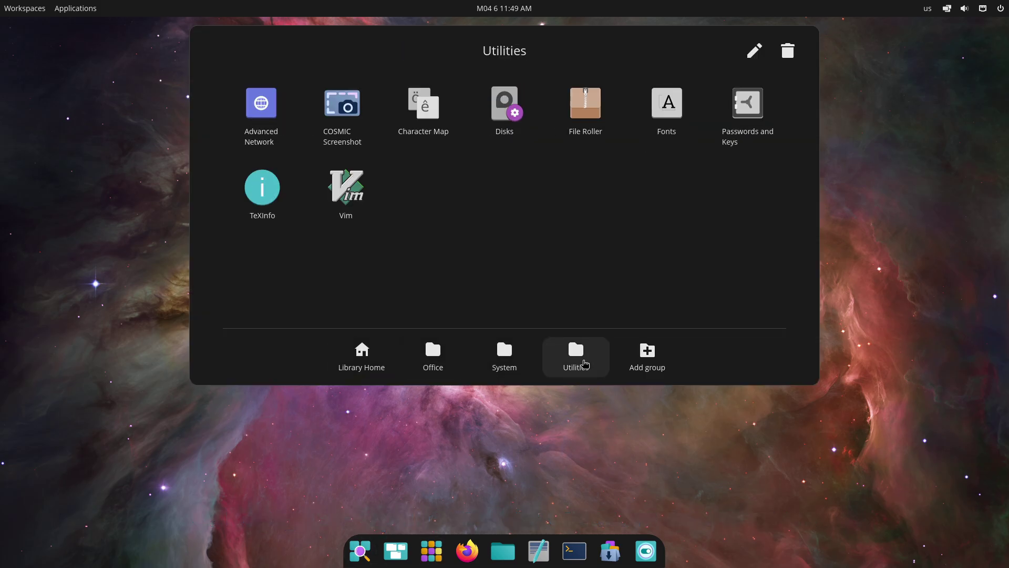
click(683, 552)
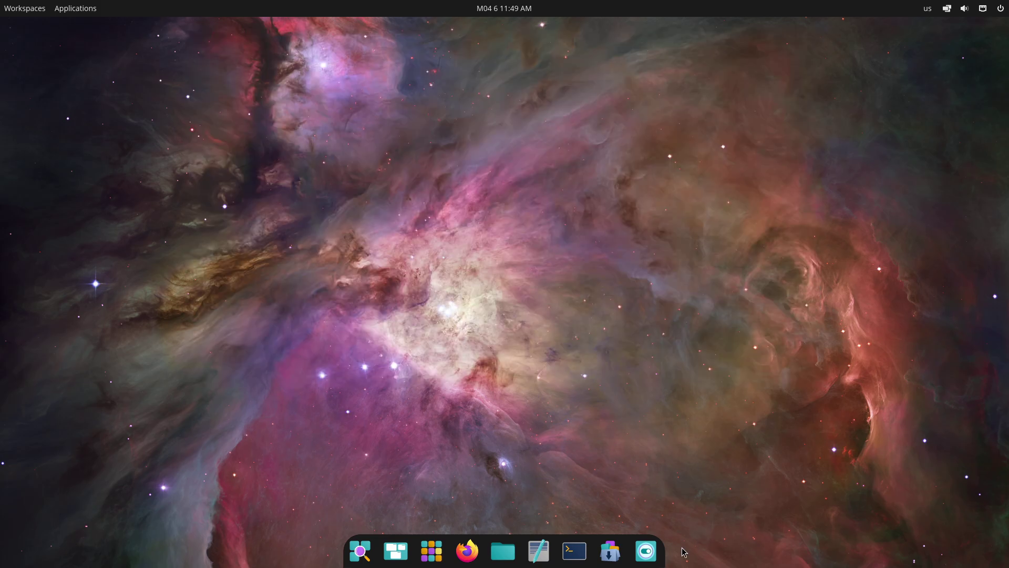
- Launch and maximize COSMIC Settings, viewing the About and Bluetooth pages
click(645, 550)
click(739, 100)
click(131, 243)
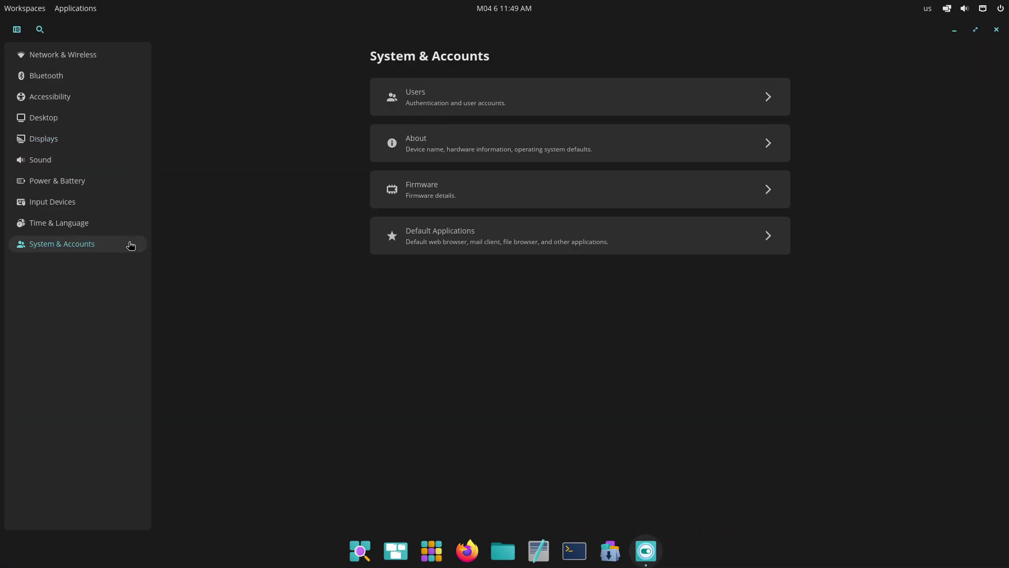
click(431, 139)
click(87, 62)
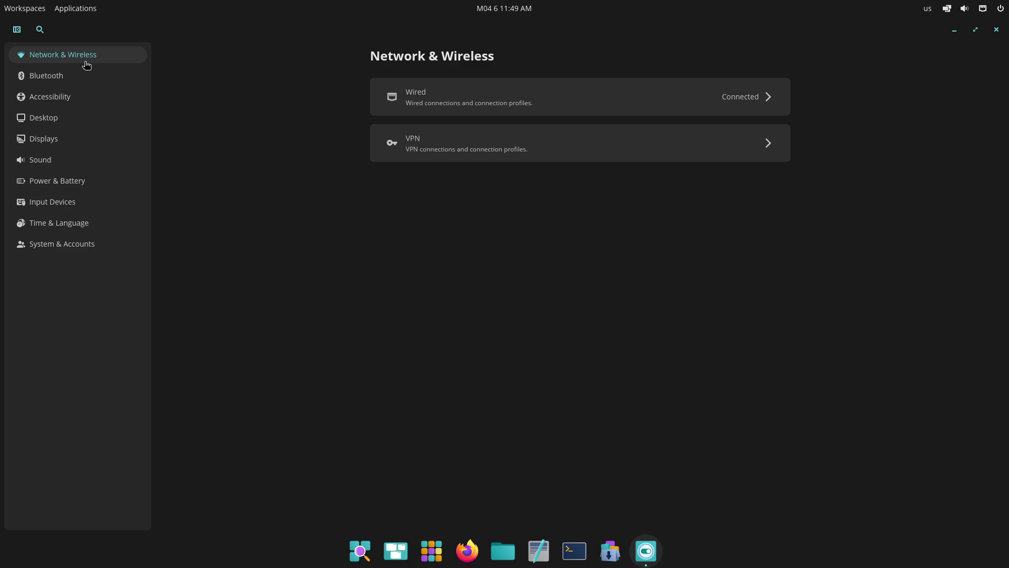
- Peek at the panel's workspaces, sound, power and network popups
click(947, 8)
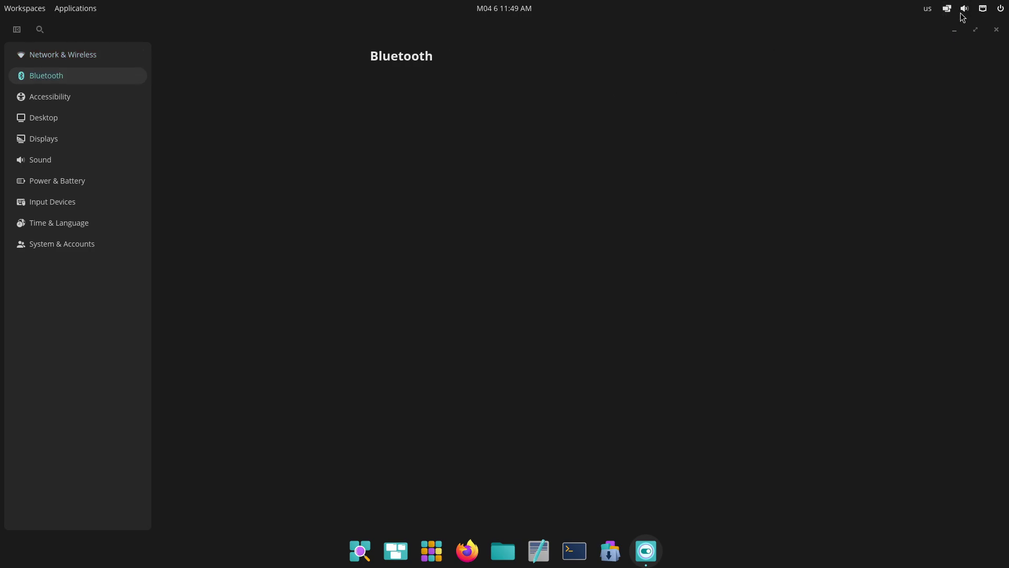
click(964, 8)
click(997, 16)
click(1000, 8)
click(101, 97)
- Switch the theme to Light mode in Desktop > Appearance, after viewing Wallpaper
click(100, 117)
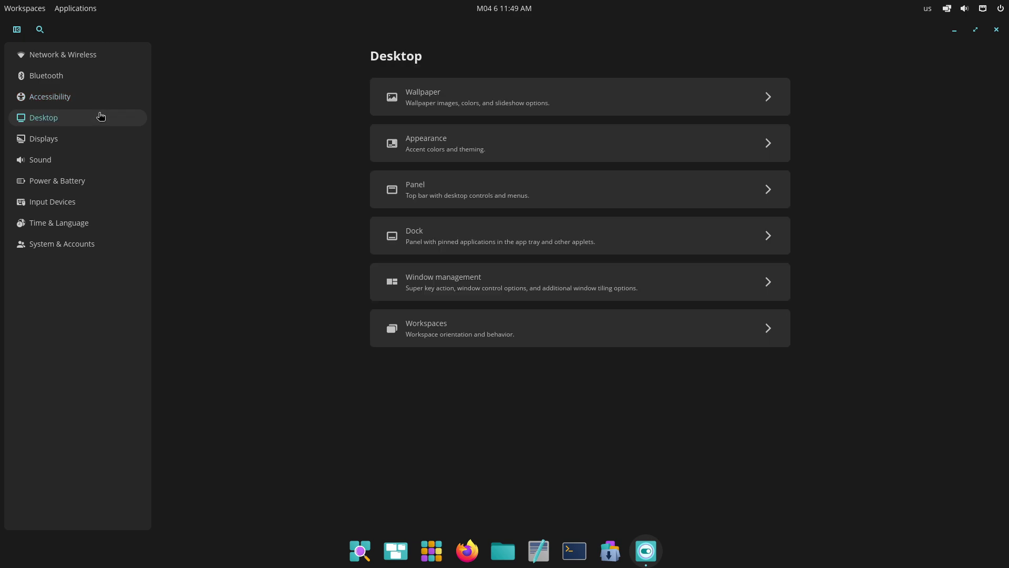
click(416, 110)
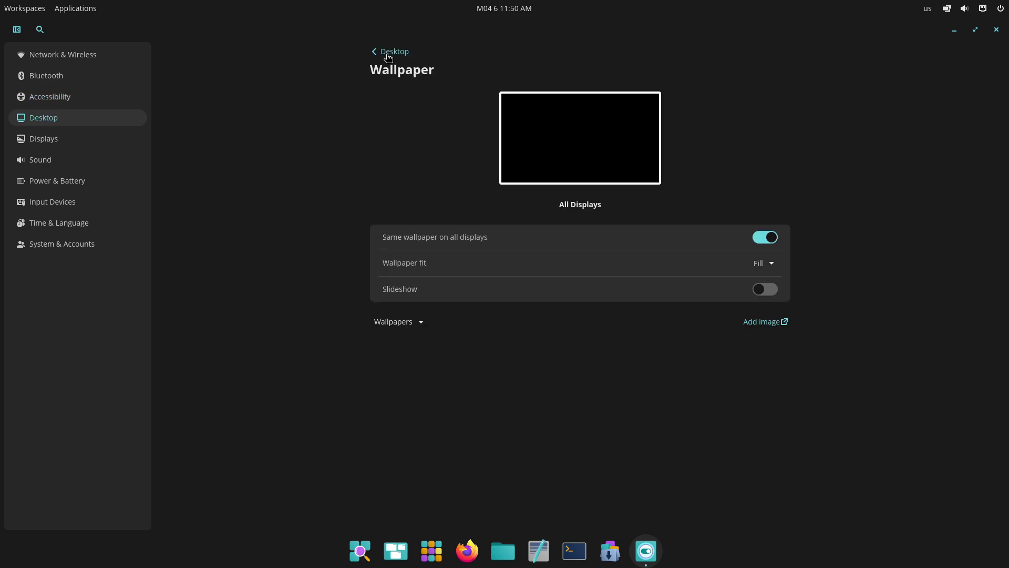
click(390, 51)
click(462, 149)
click(645, 162)
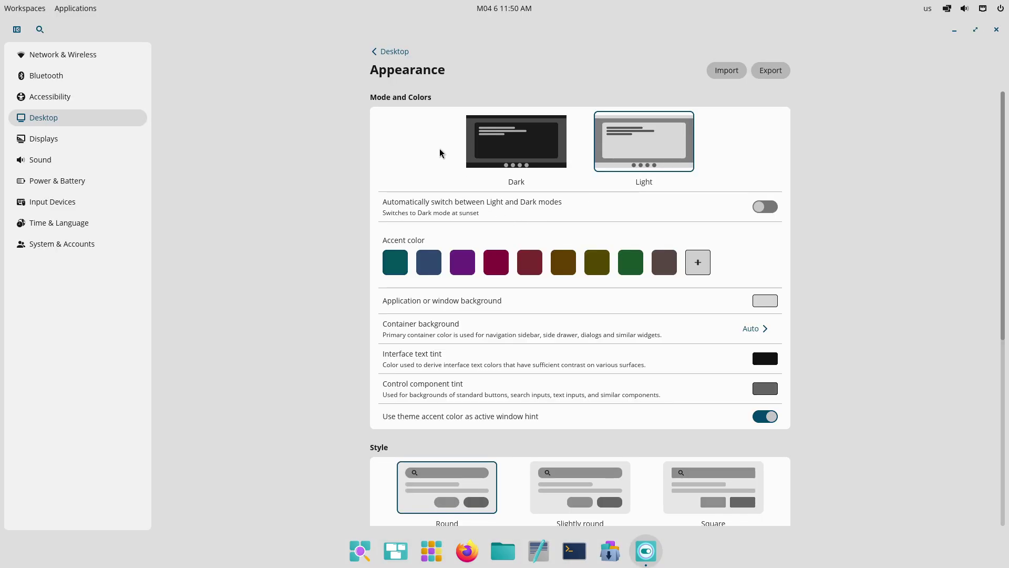
click(396, 49)
- Browse the Panel, Dock, Window management and Workspaces desktop settings
click(437, 190)
click(387, 60)
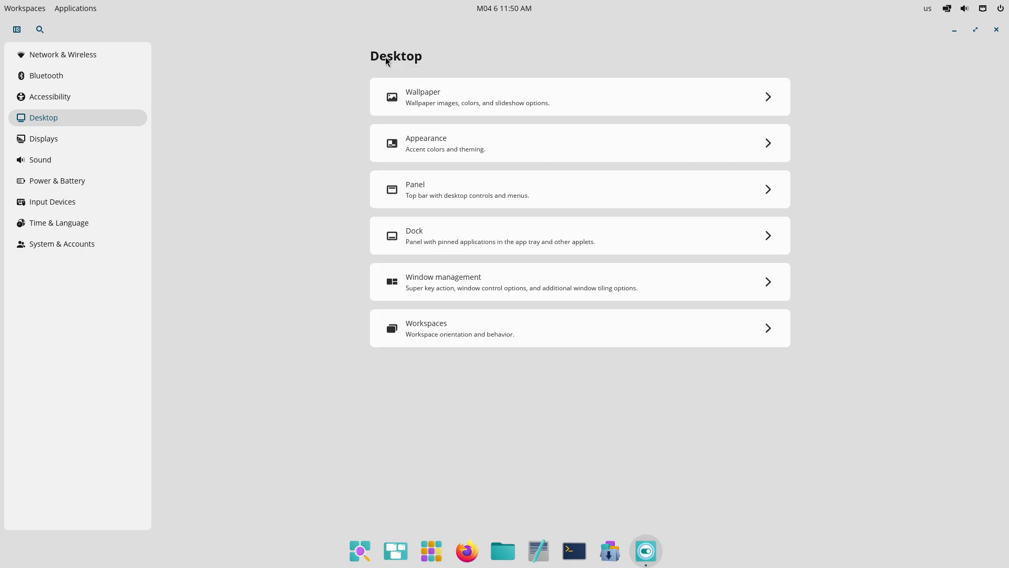
click(451, 244)
click(391, 53)
click(487, 275)
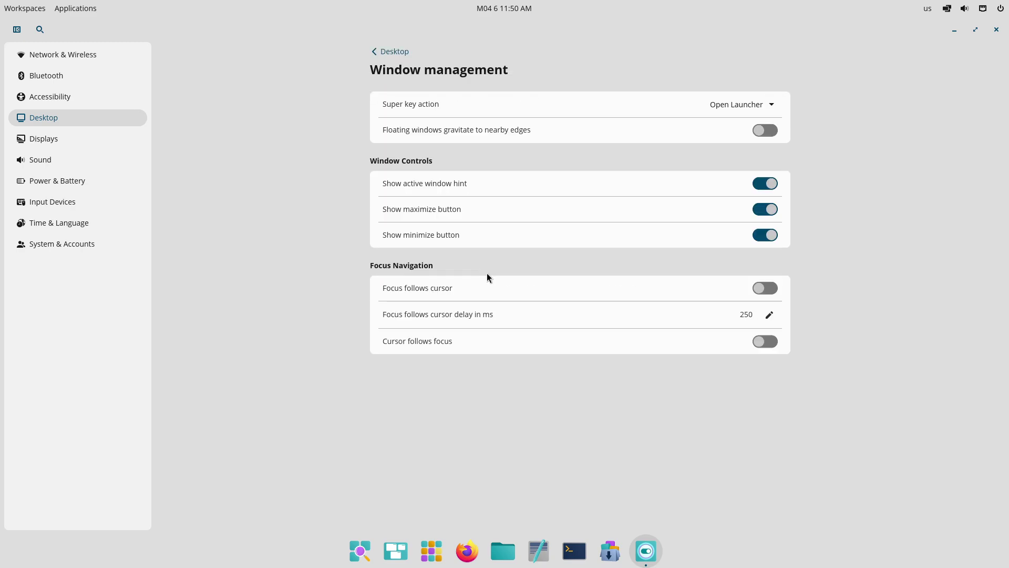
click(392, 49)
click(410, 327)
click(395, 51)
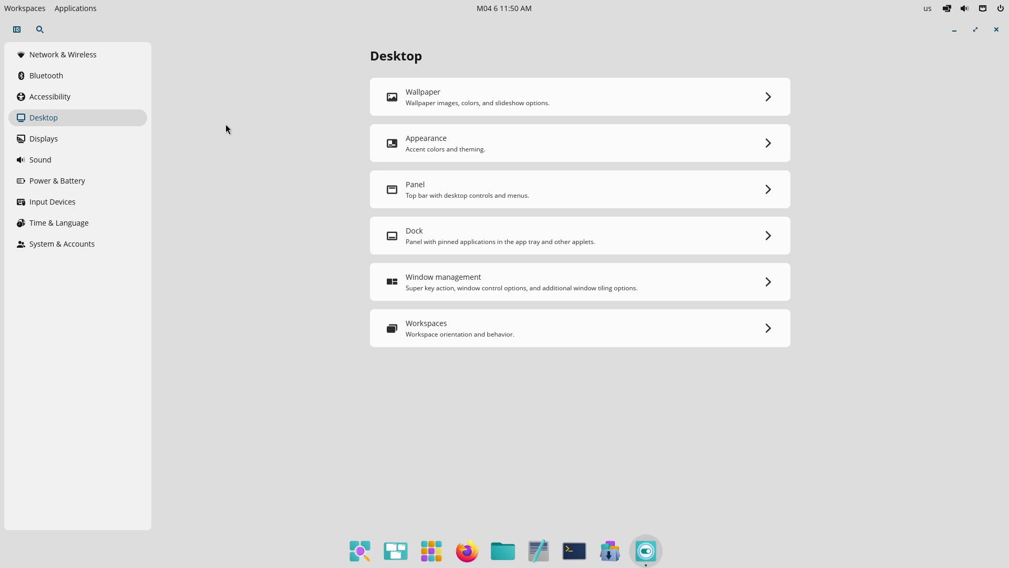
- Step through the Displays and Sound pages to Power & Battery
click(113, 142)
click(115, 160)
click(116, 182)
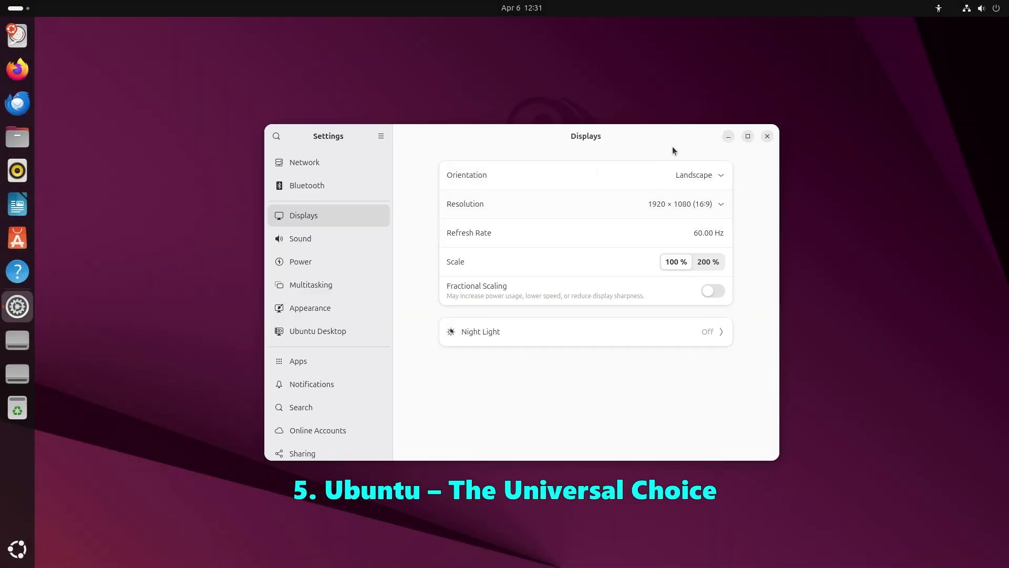
- View Ubuntu's System > About page and its full System Details
click(743, 140)
click(104, 543)
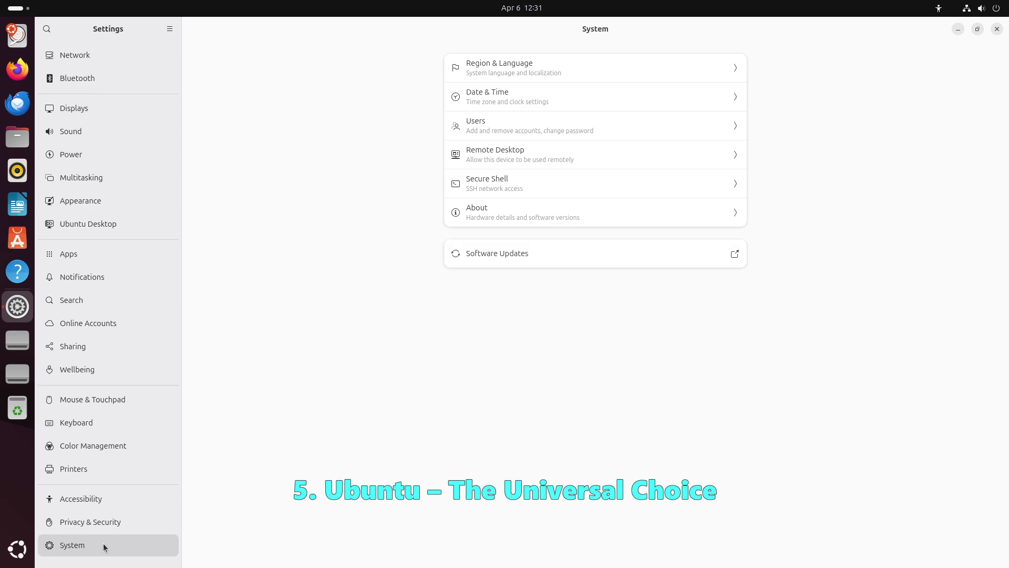
click(494, 212)
click(522, 318)
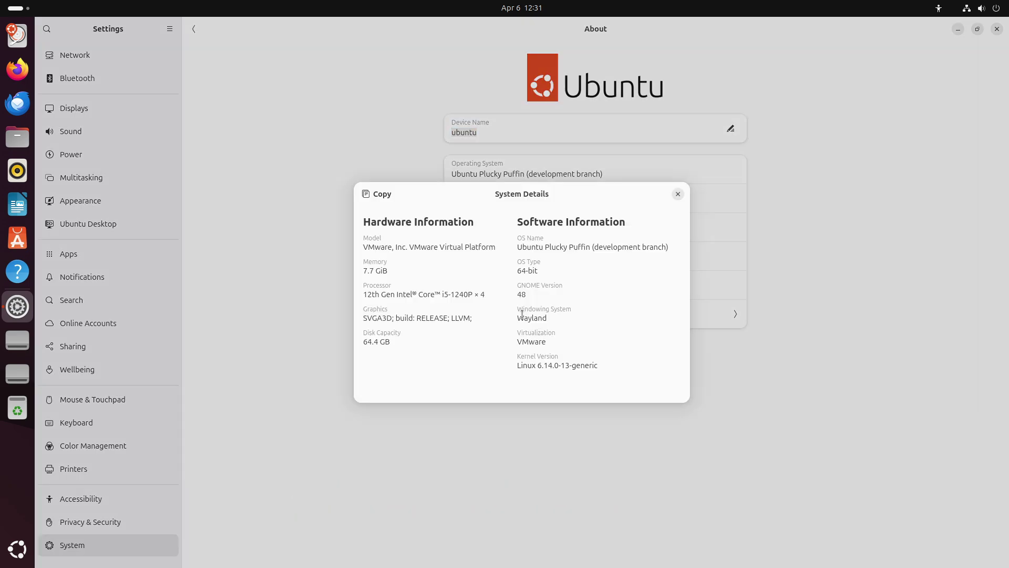
click(678, 195)
- Turn Dark Style on and back off from quick settings
click(948, 7)
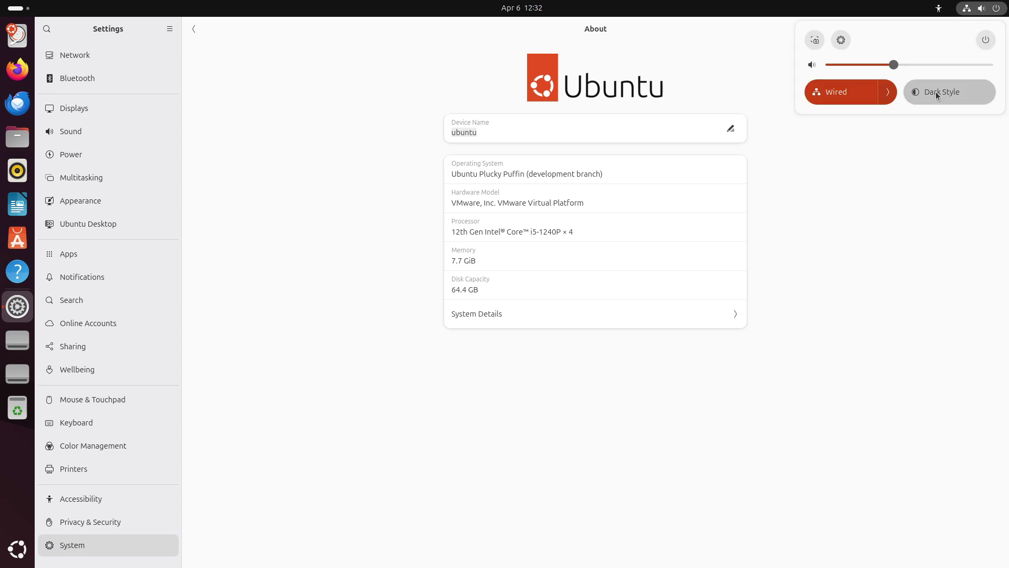
click(936, 92)
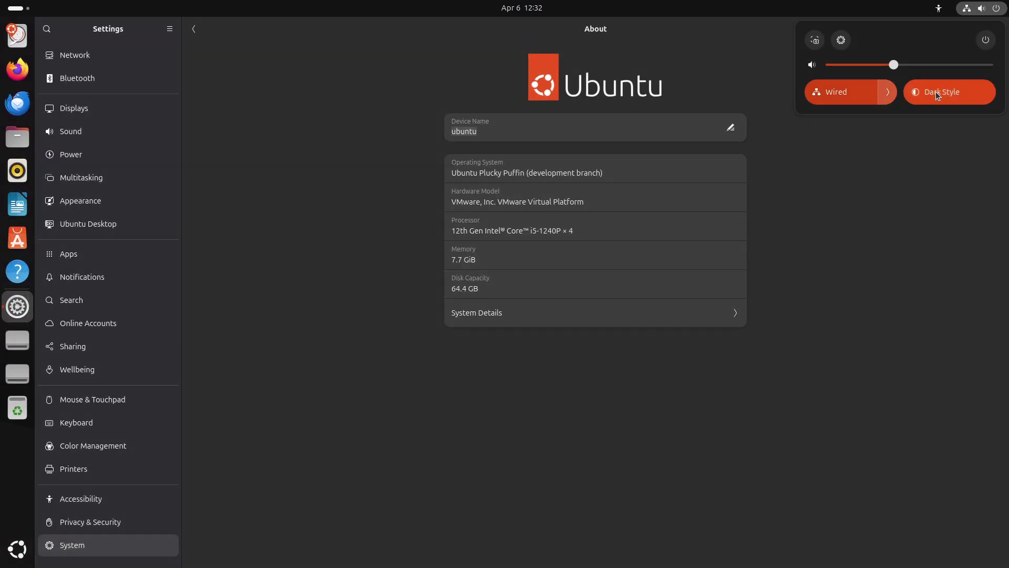
click(936, 95)
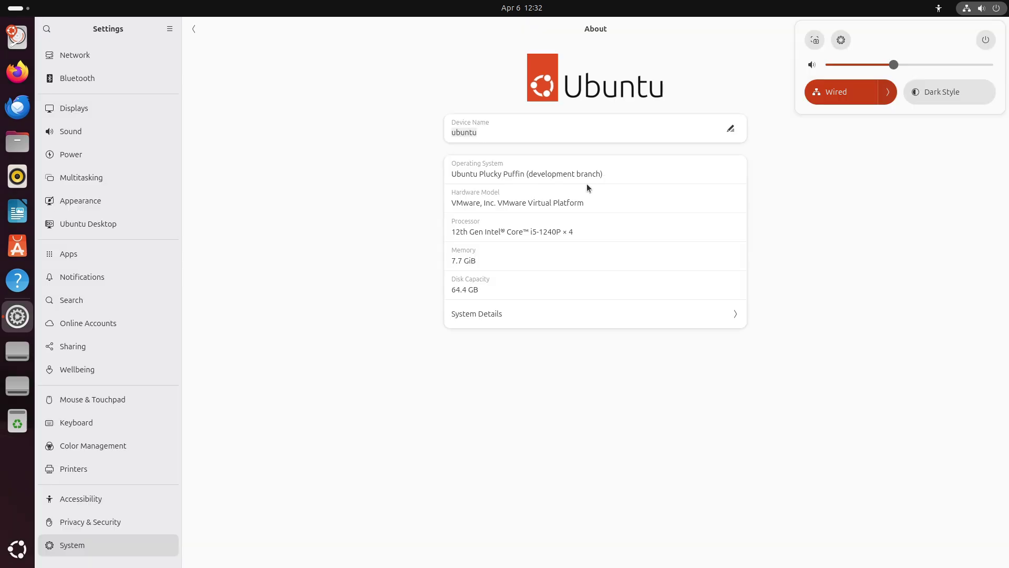
- Step through Bluetooth, Displays, Sound, Power, Multitasking and Ubuntu Desktop to Appearance
click(239, 204)
click(115, 66)
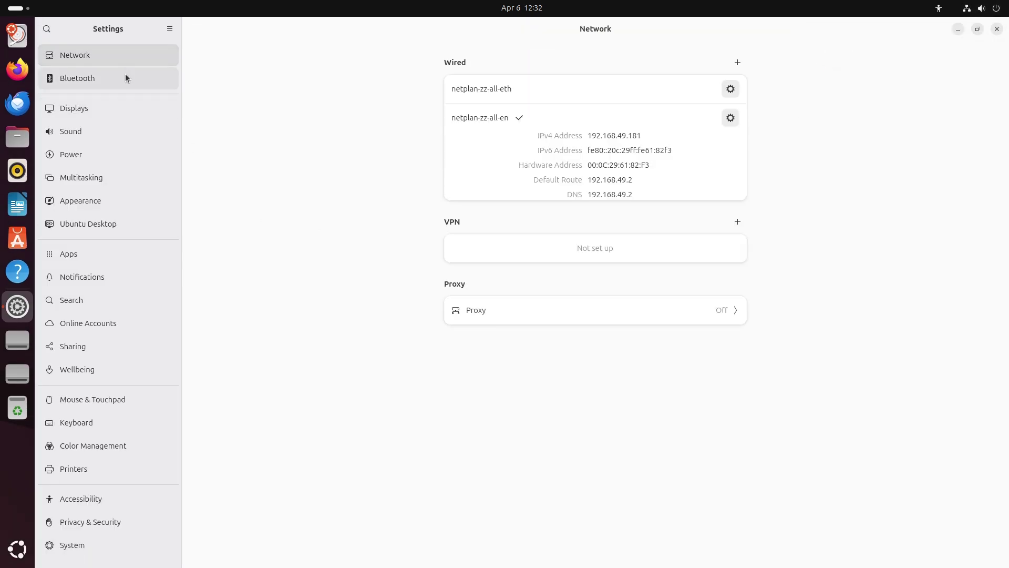
click(124, 107)
click(122, 126)
click(122, 151)
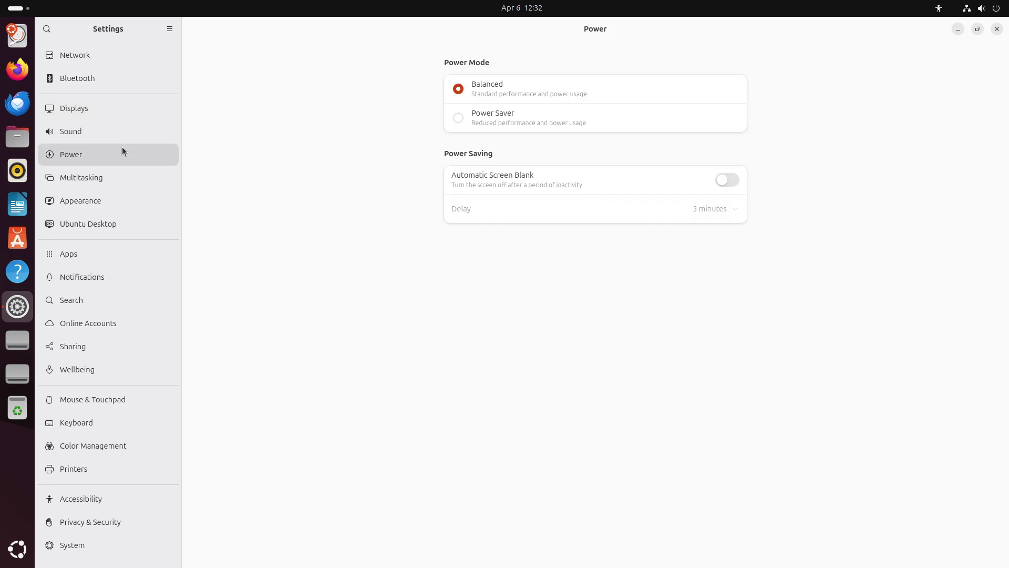
click(125, 185)
click(127, 222)
click(128, 203)
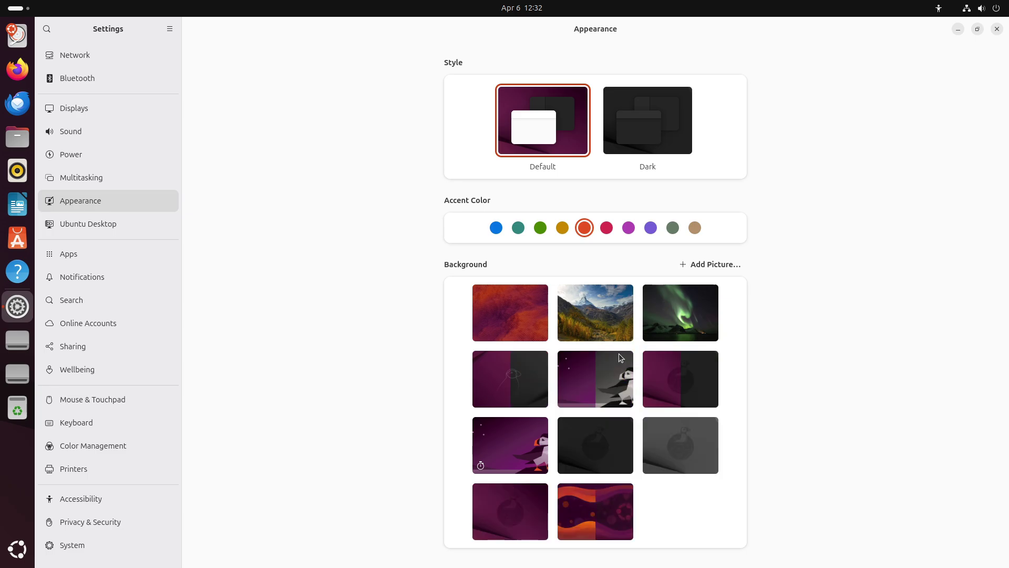
- Choose the puffin wallpaper and Dark style, then close Settings
click(612, 372)
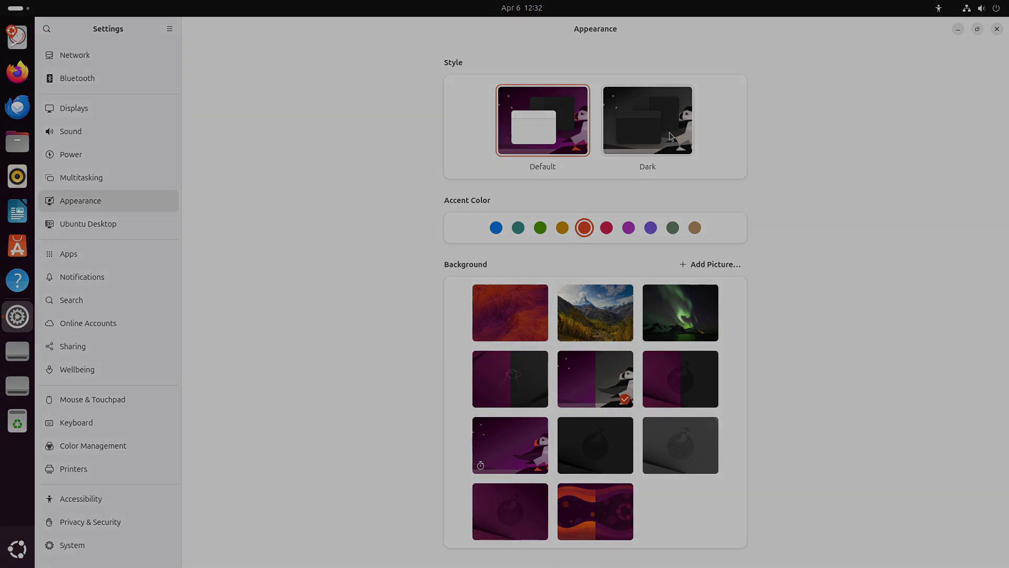
click(669, 134)
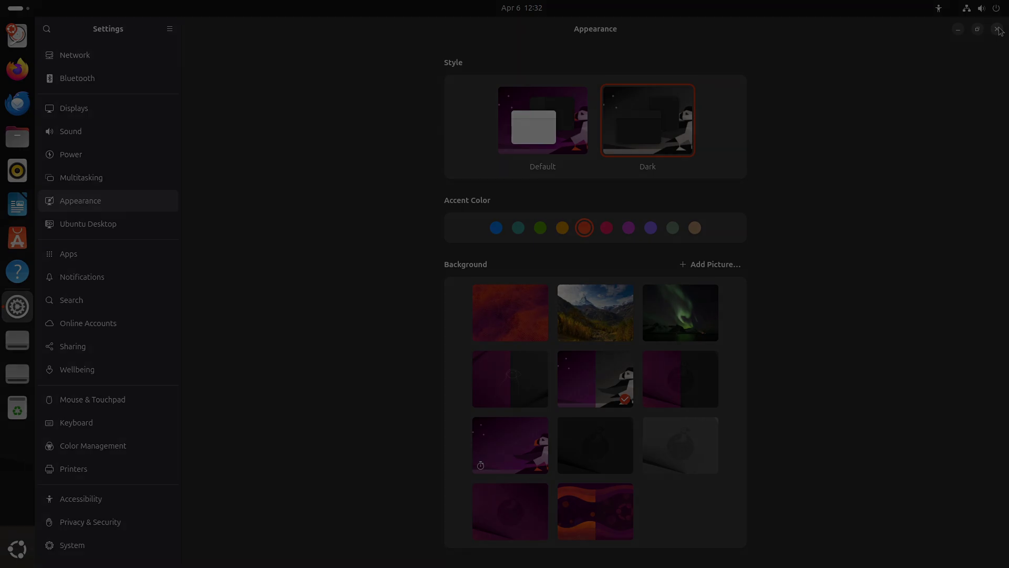
click(998, 30)
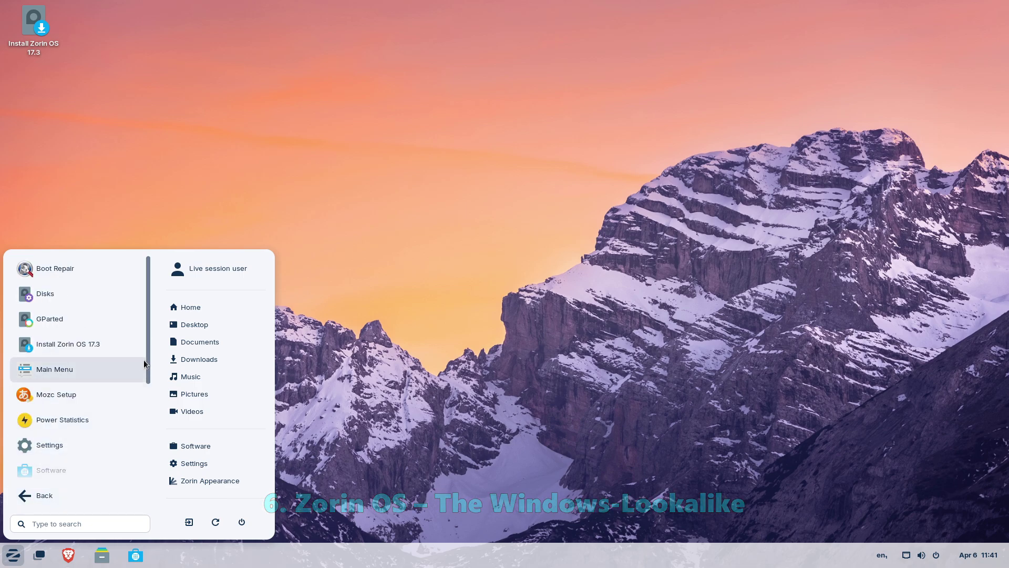
scroll(150, 418, down, 3)
- Browse Zorin's All Apps list, then click the desktop to dismiss the menu
click(44, 495)
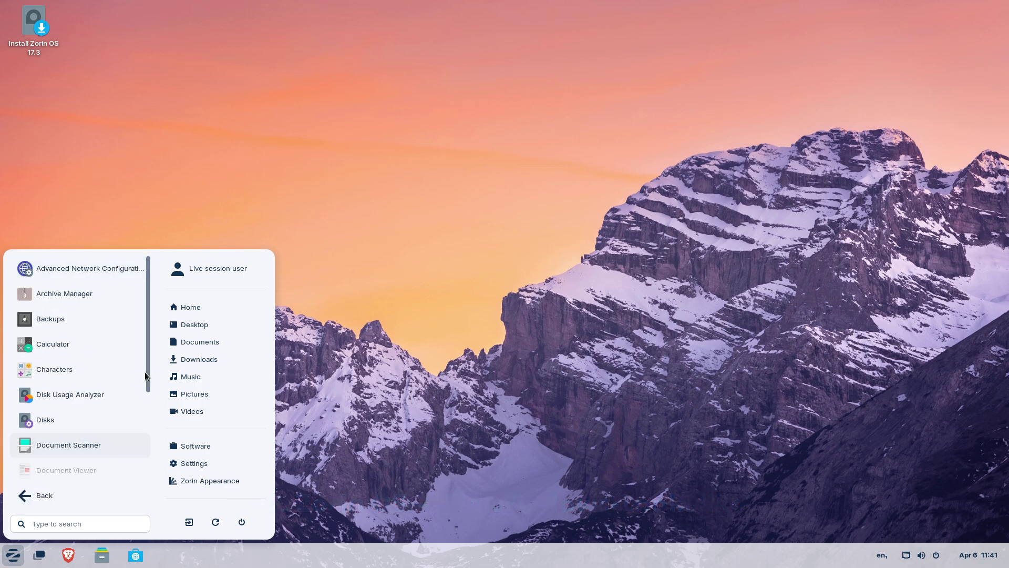
scroll(150, 384, down, 1)
click(182, 481)
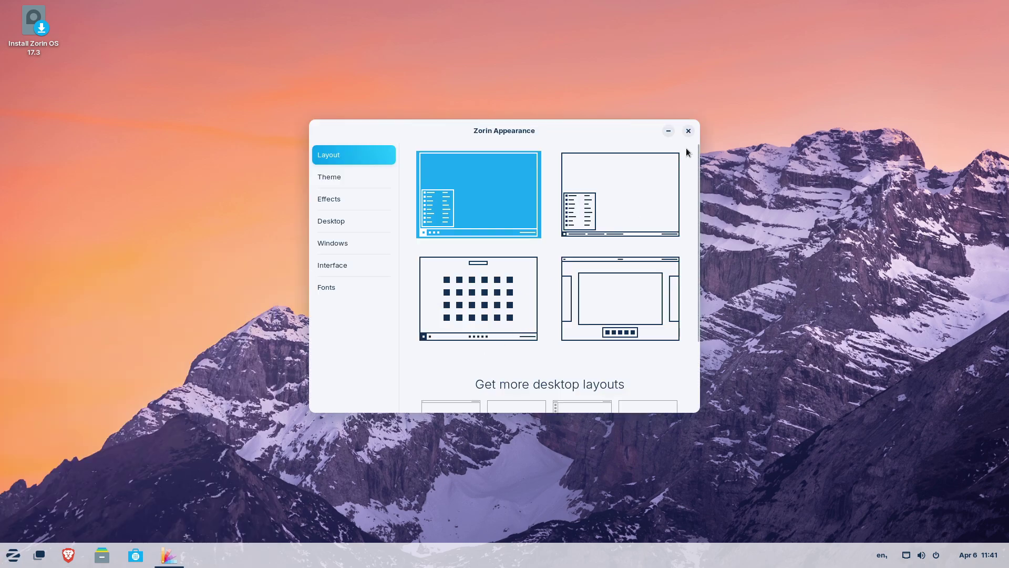
- Try the Dark theme background in Zorin Appearance, then return to Light
click(386, 175)
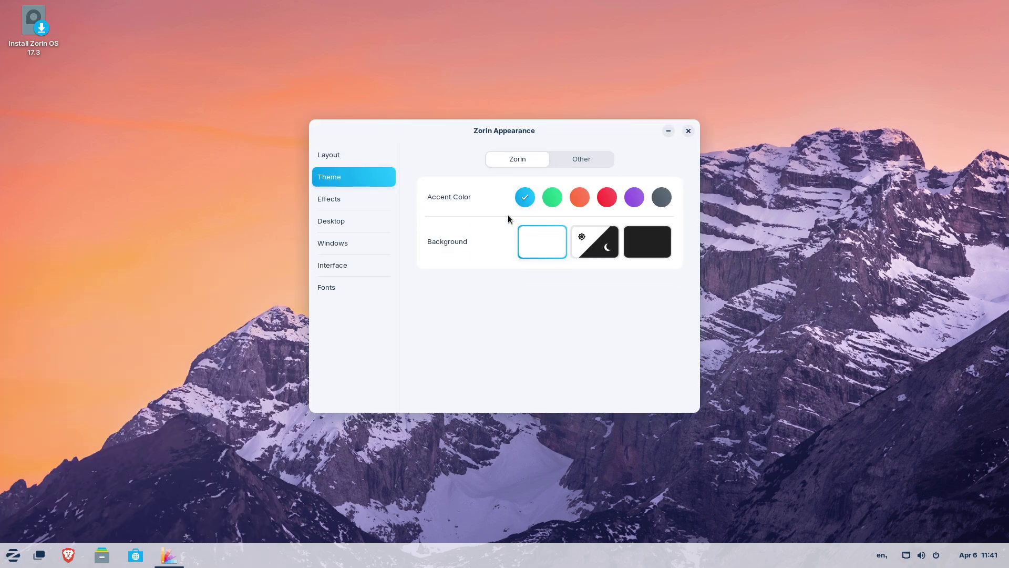
click(644, 239)
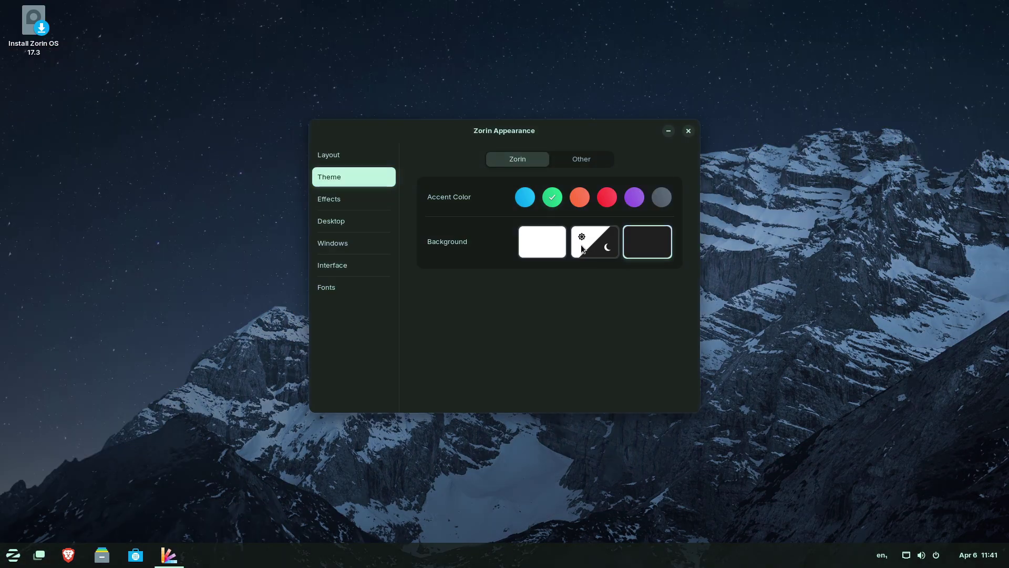
click(557, 247)
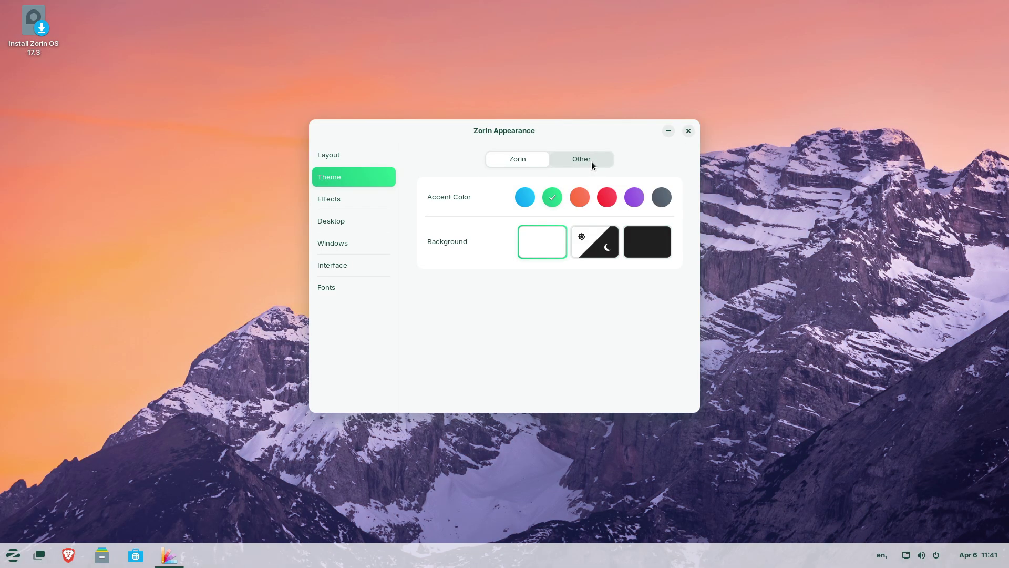
click(591, 162)
- Browse the Effects, Windows, Interface and Fonts pages, then close Zorin Appearance
click(379, 203)
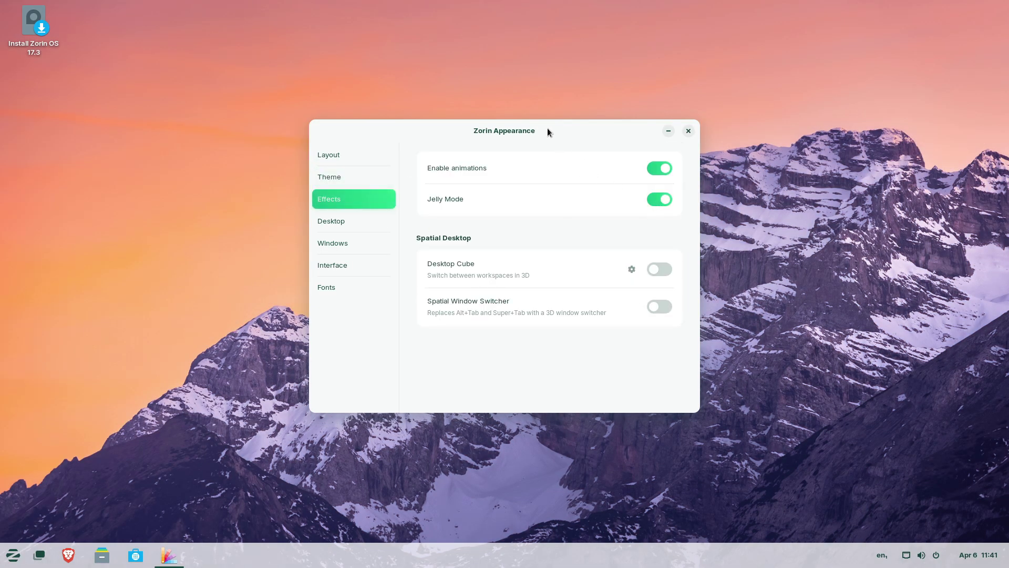
drag(547, 132, 536, 150)
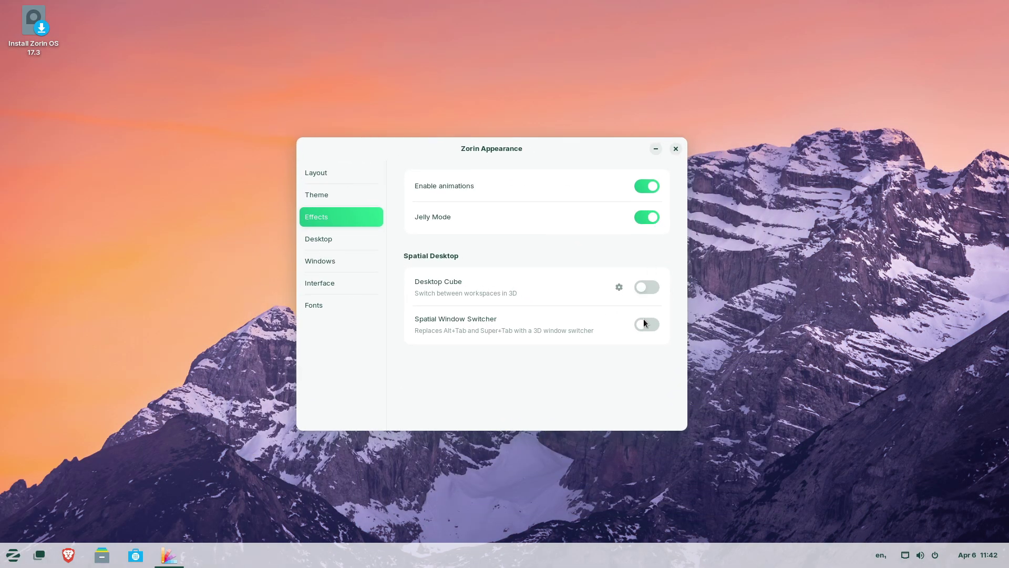
click(352, 266)
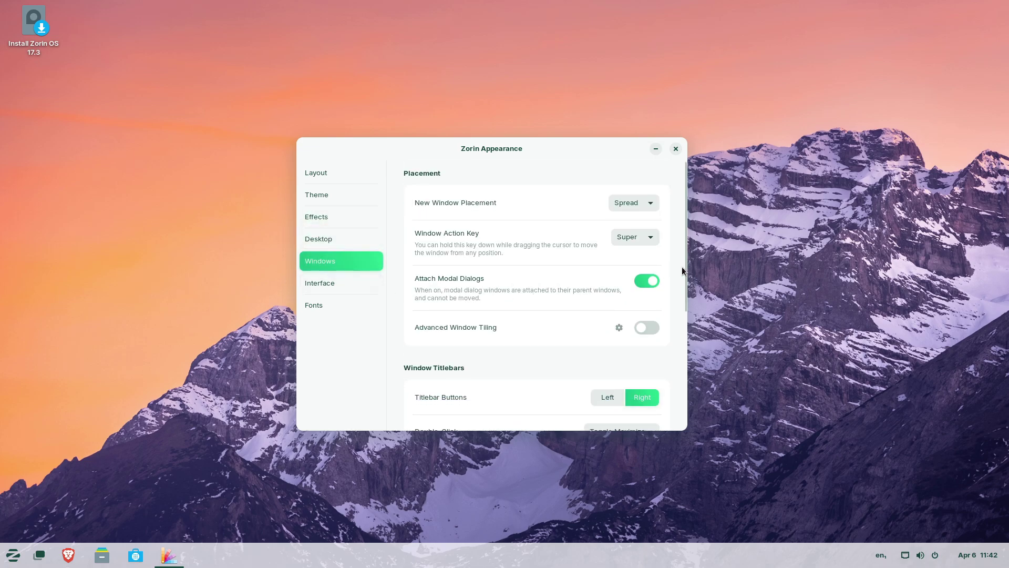
drag(682, 267, 689, 401)
click(367, 281)
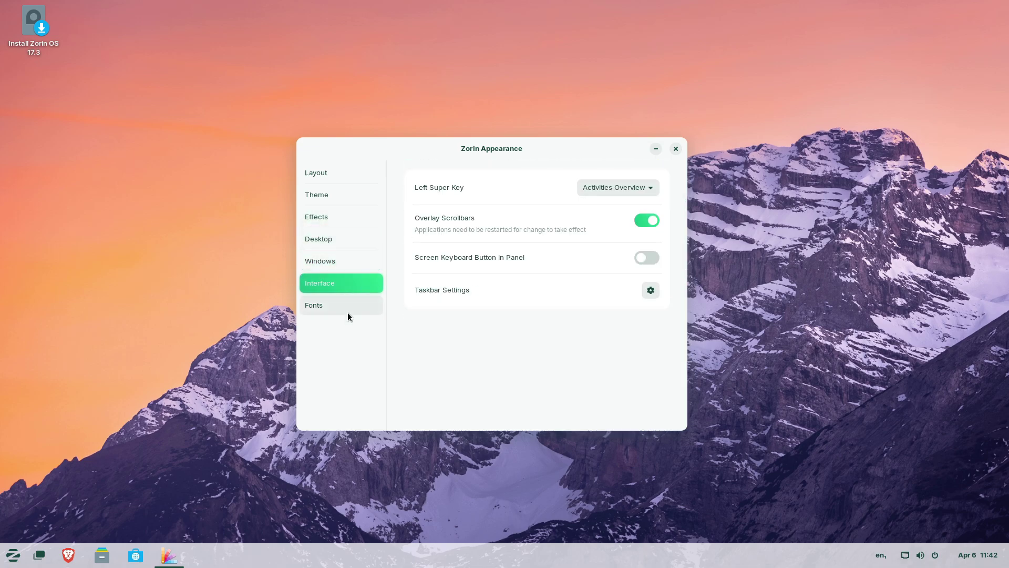
click(348, 307)
click(676, 148)
click(13, 555)
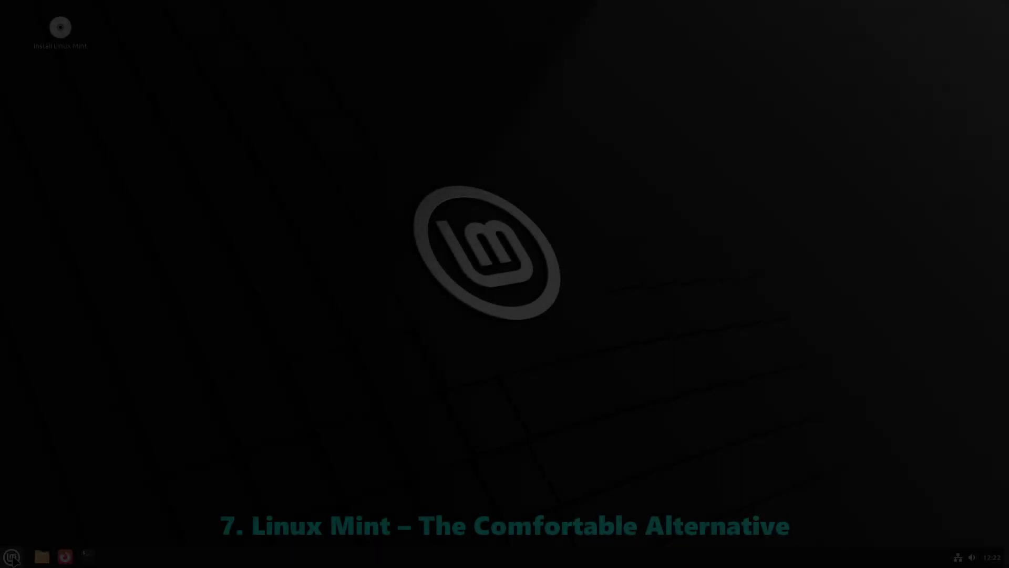
click(12, 556)
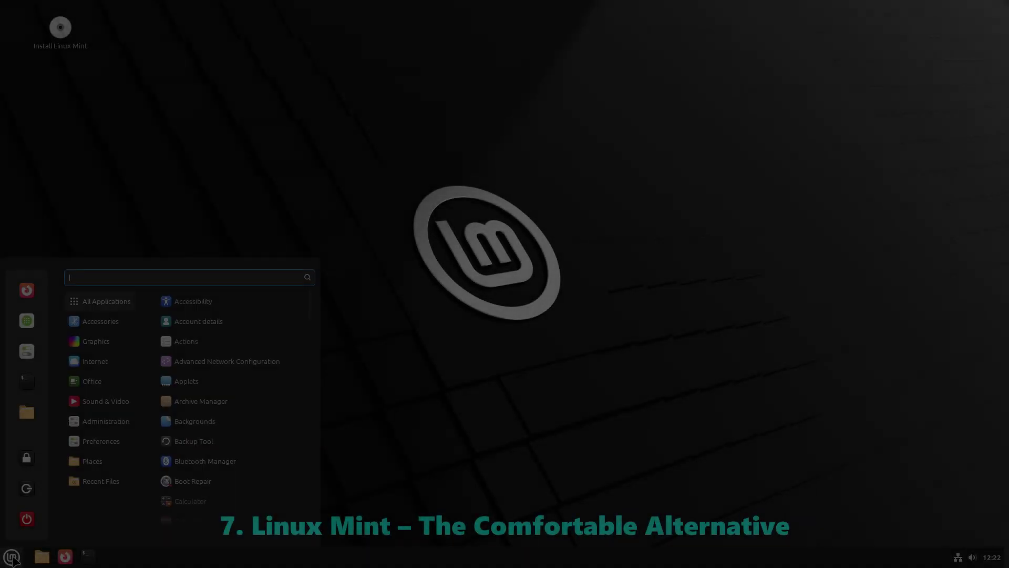
text(infl)
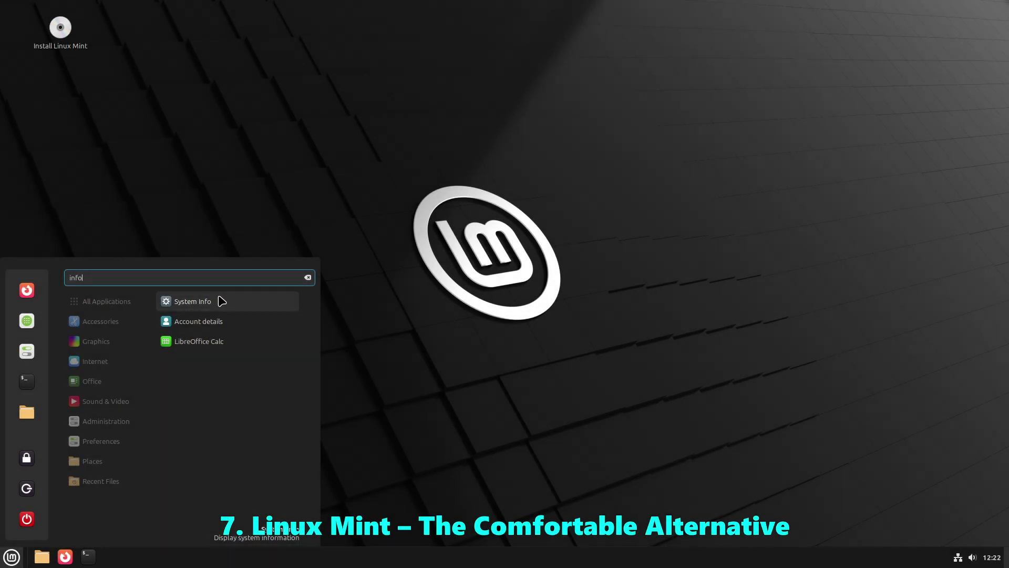
click(220, 302)
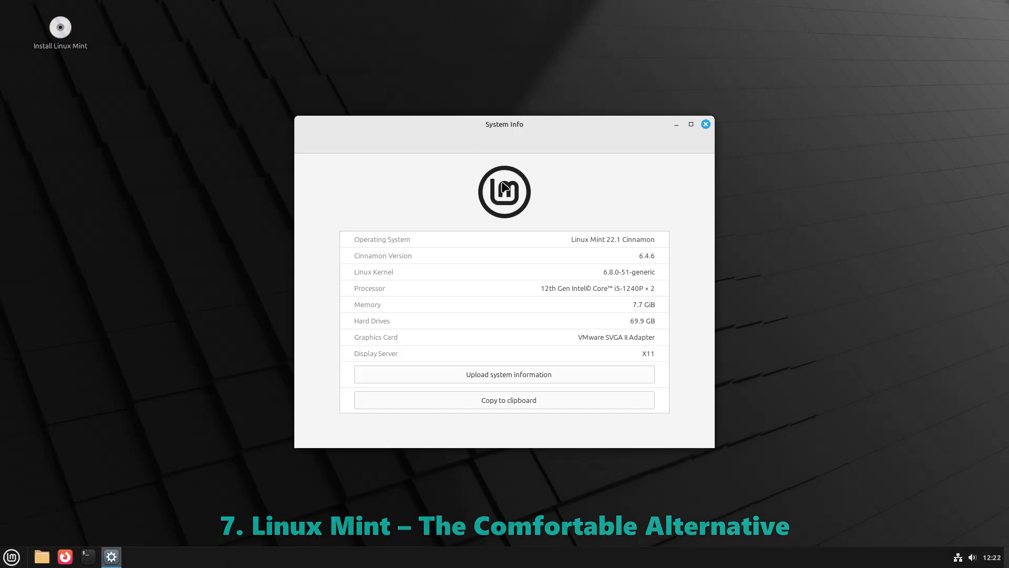
click(706, 124)
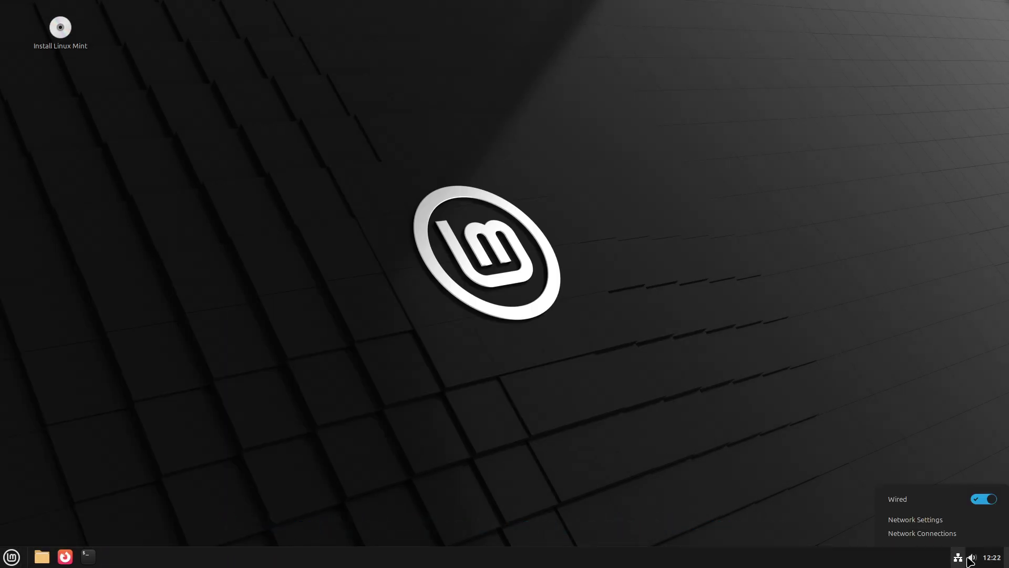
click(987, 562)
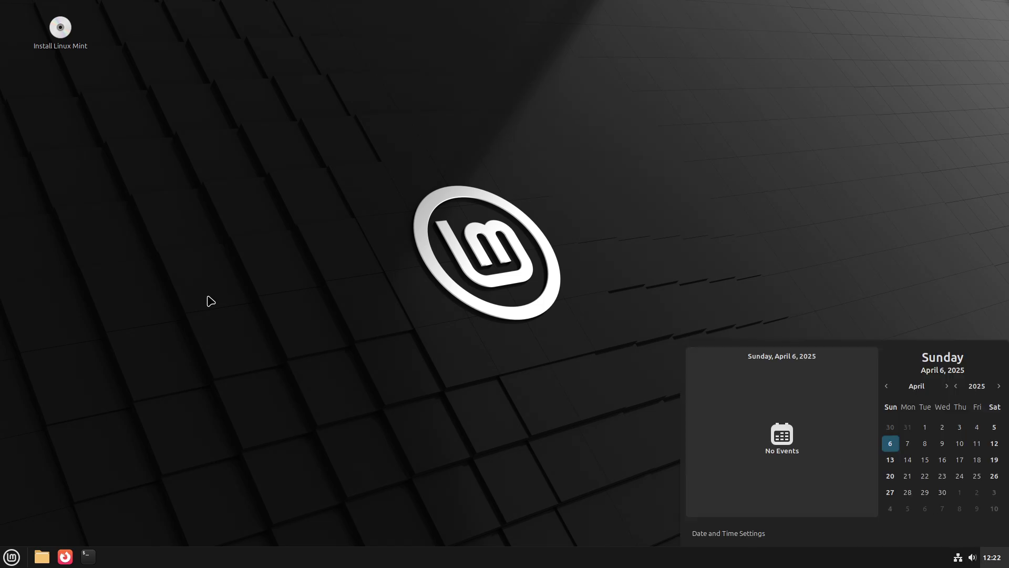
click(149, 385)
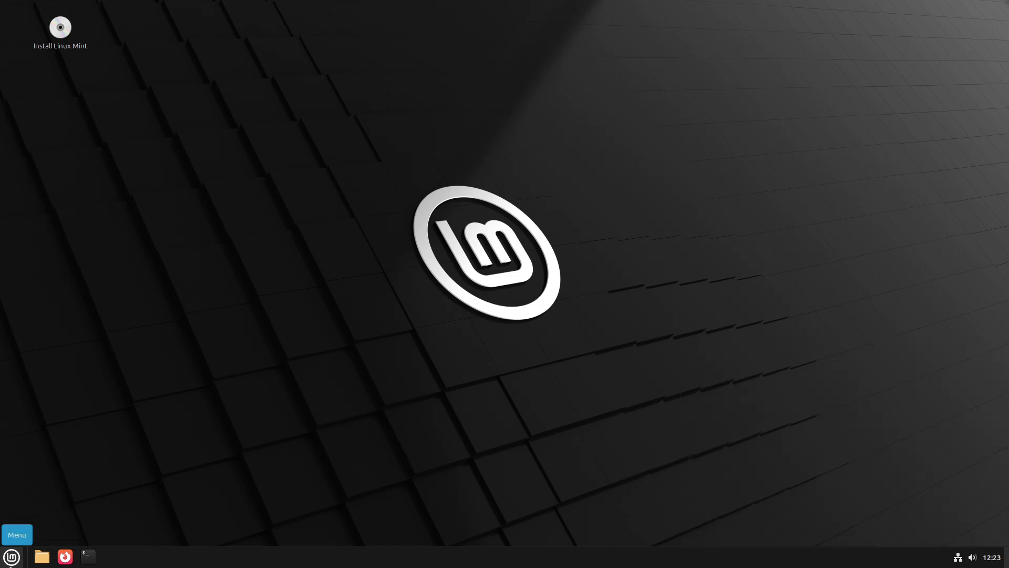
- View the Menu applet's About and Configure options, launch Software Manager, close the menu editor
click(38, 507)
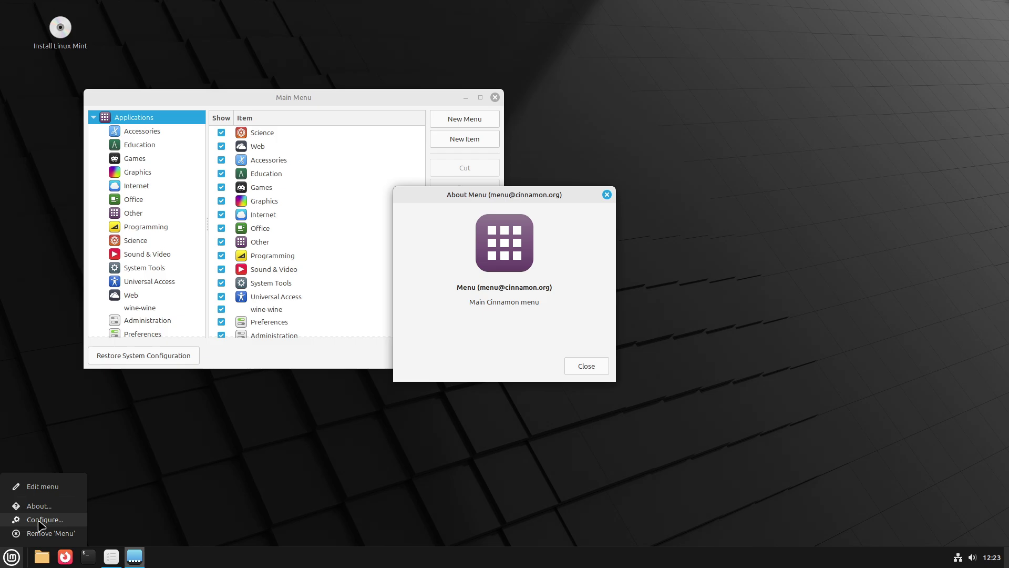
click(12, 561)
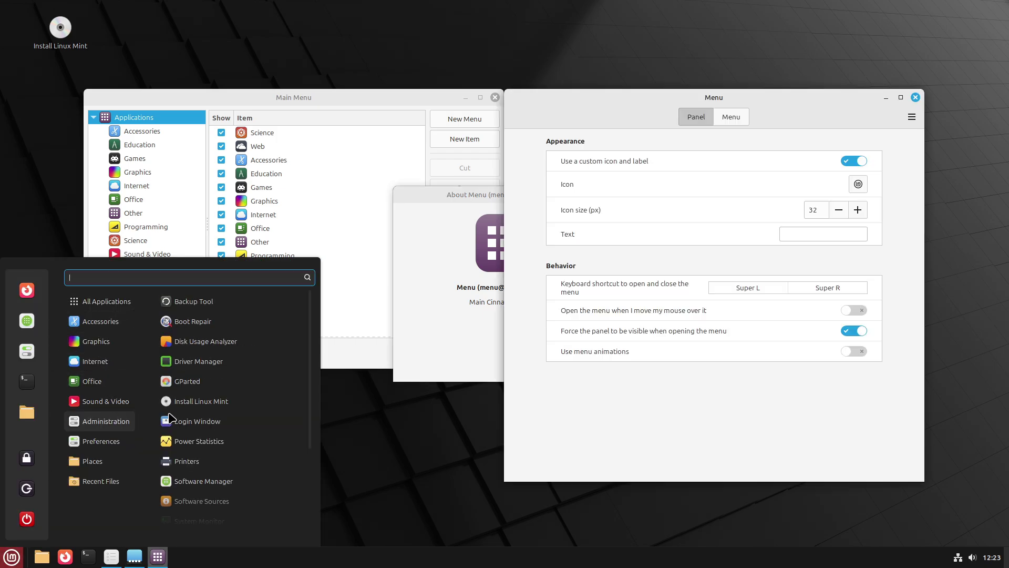
mouse_move(99, 441)
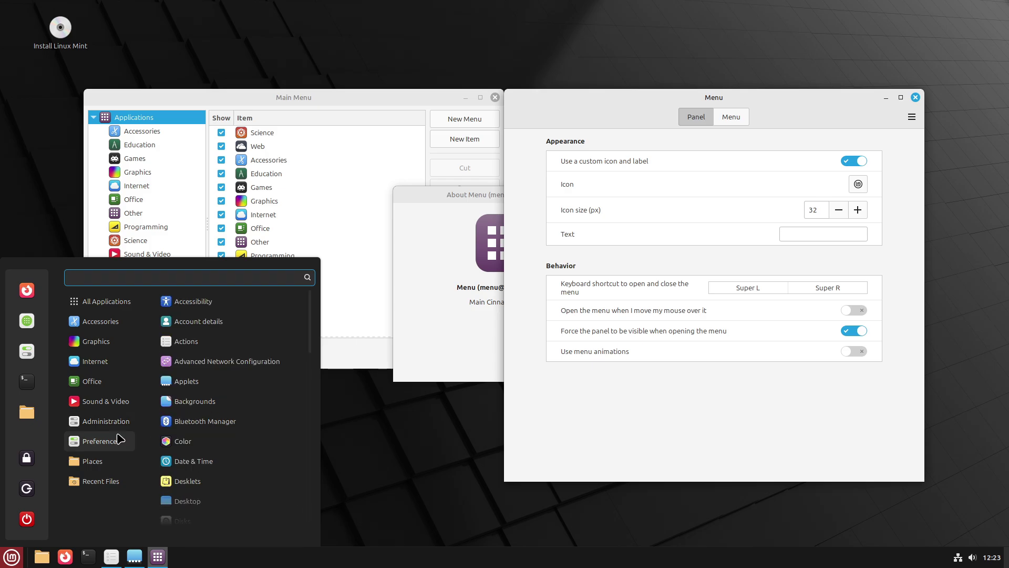
drag(310, 455, 302, 533)
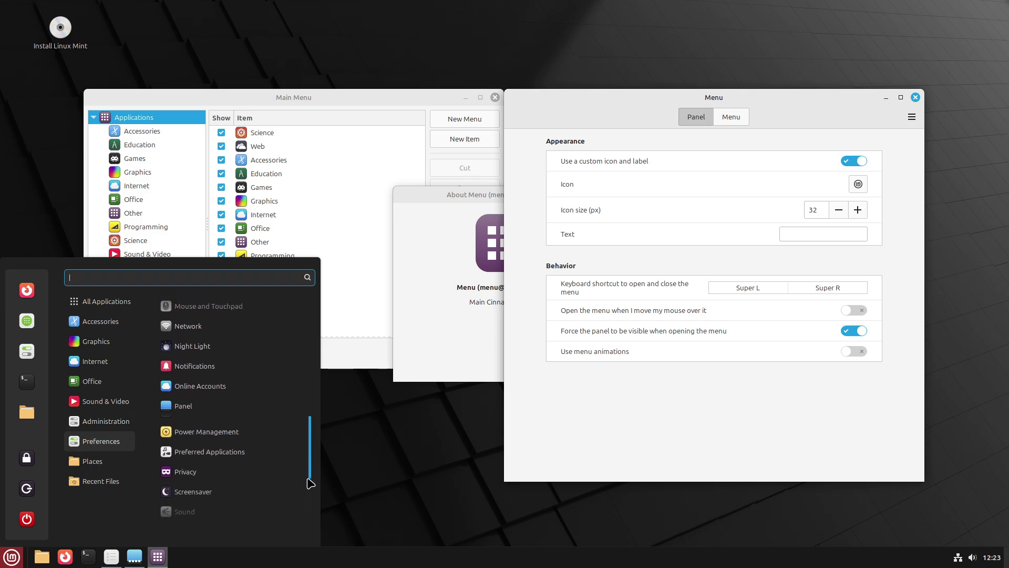
click(23, 327)
click(260, 104)
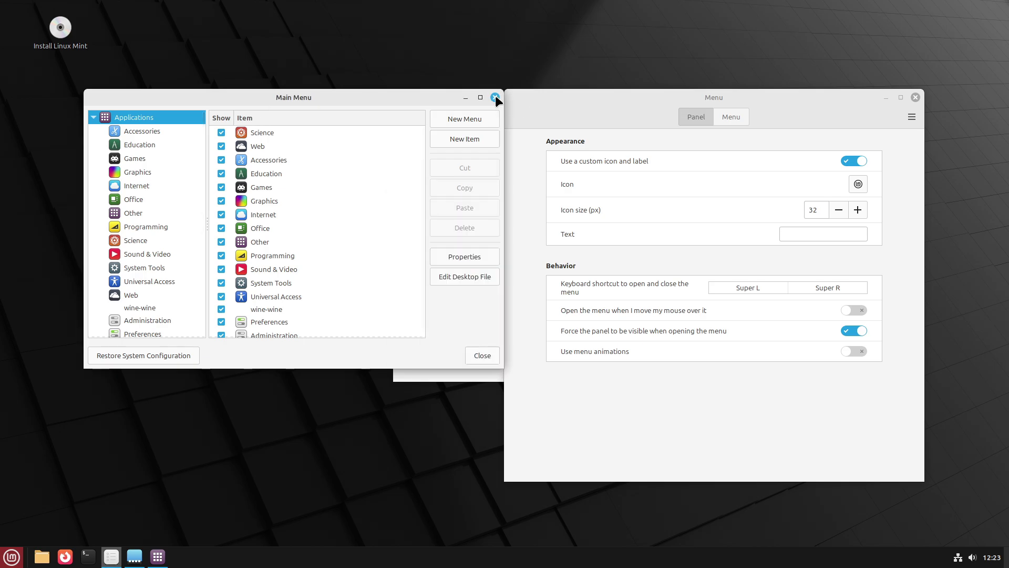
click(495, 97)
- Review the menu layout settings, close them, and view Software Manager's About information
click(727, 118)
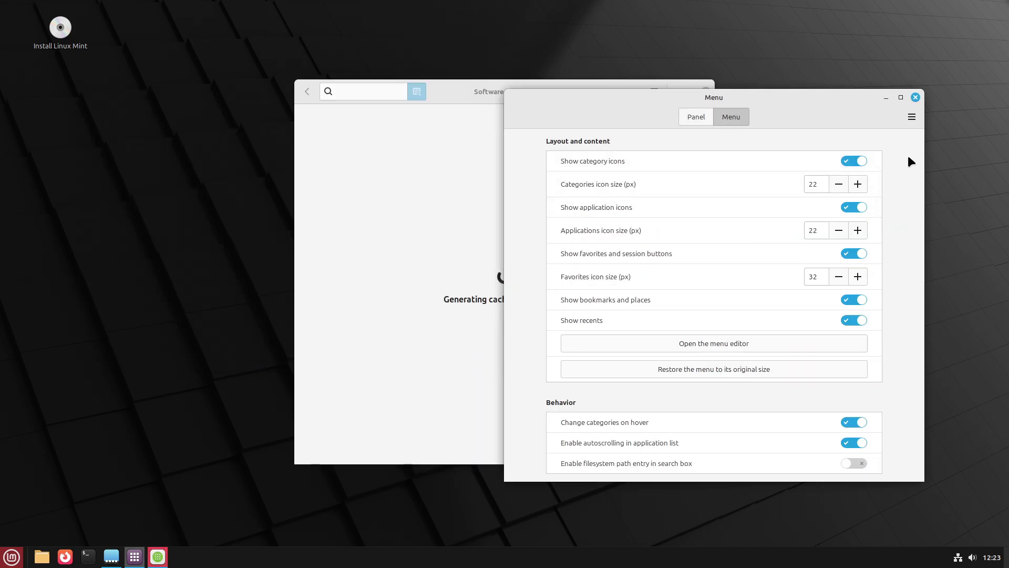
click(911, 116)
click(915, 97)
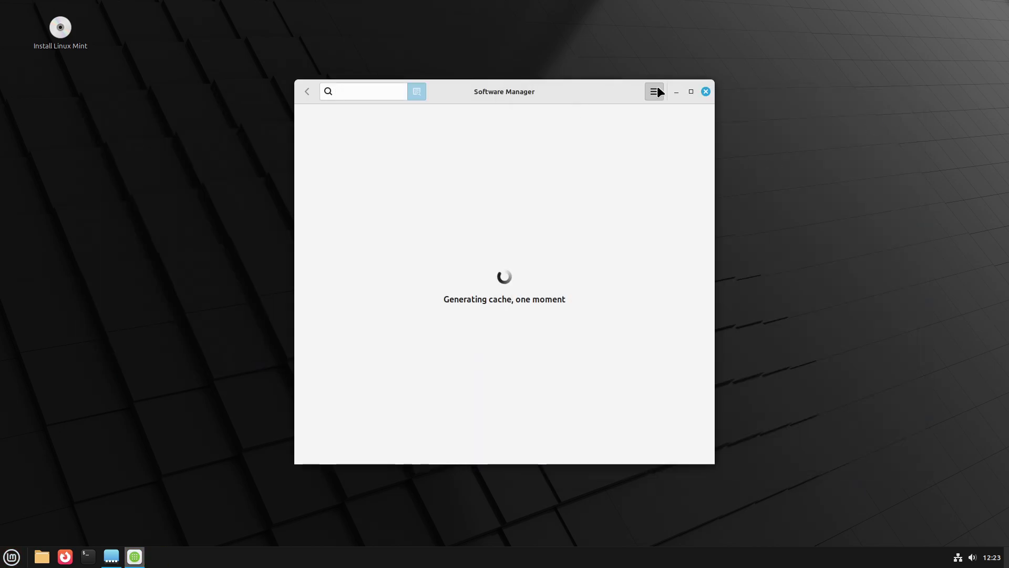
click(667, 155)
right_click(39, 196)
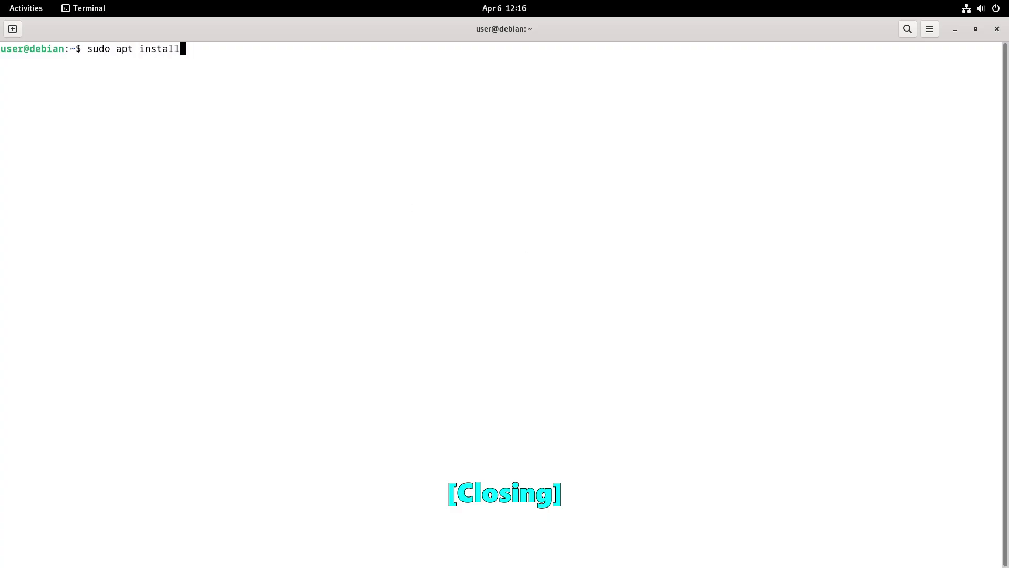
text(neofetch)
- Run 'sudo apt install neofetch' and confirm the package installation
key(Return)
text(y)
key(Return)
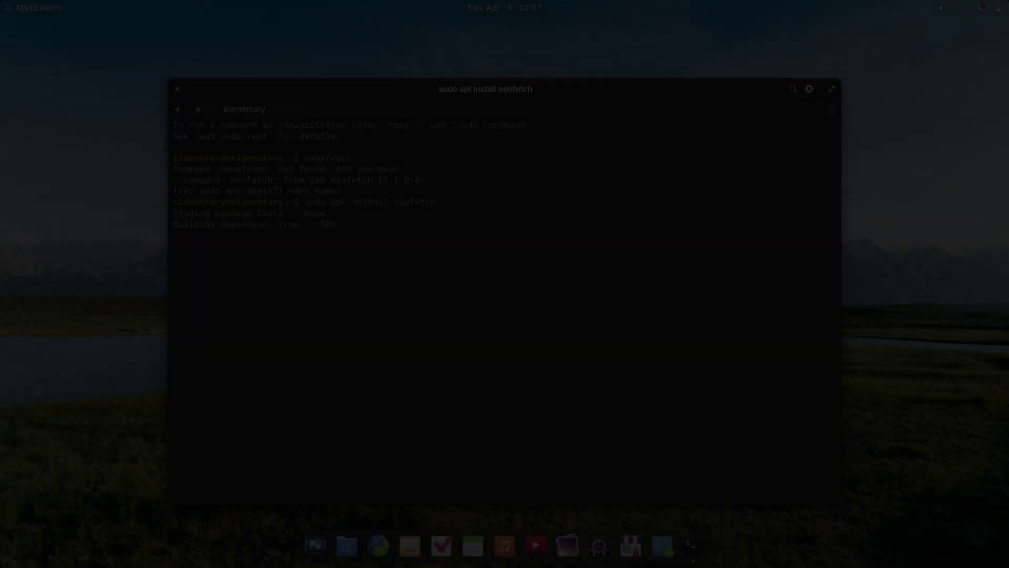
- Confirm the neofetch install and look through the System and Desktop settings
key(Return)
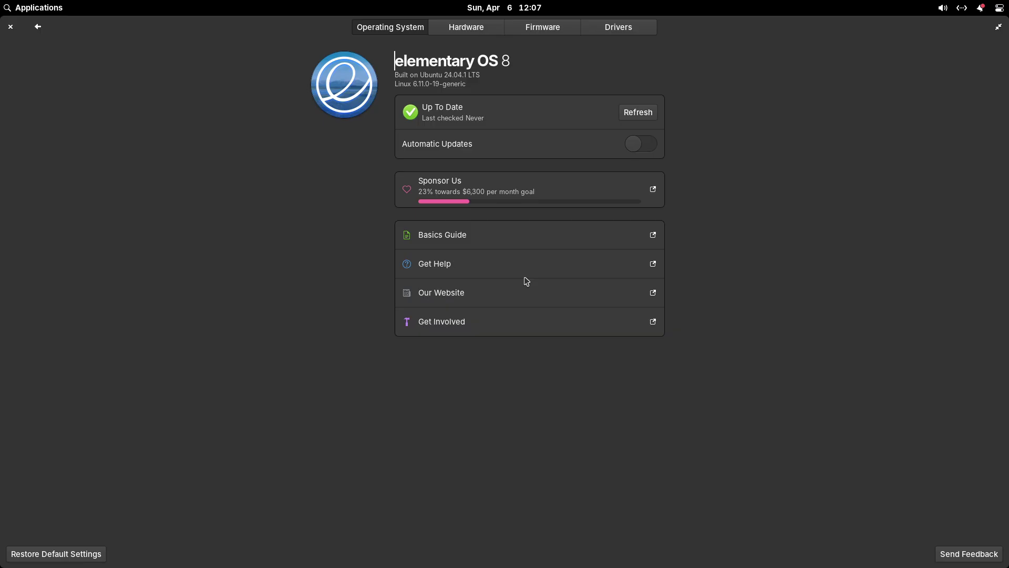
click(545, 29)
click(9, 30)
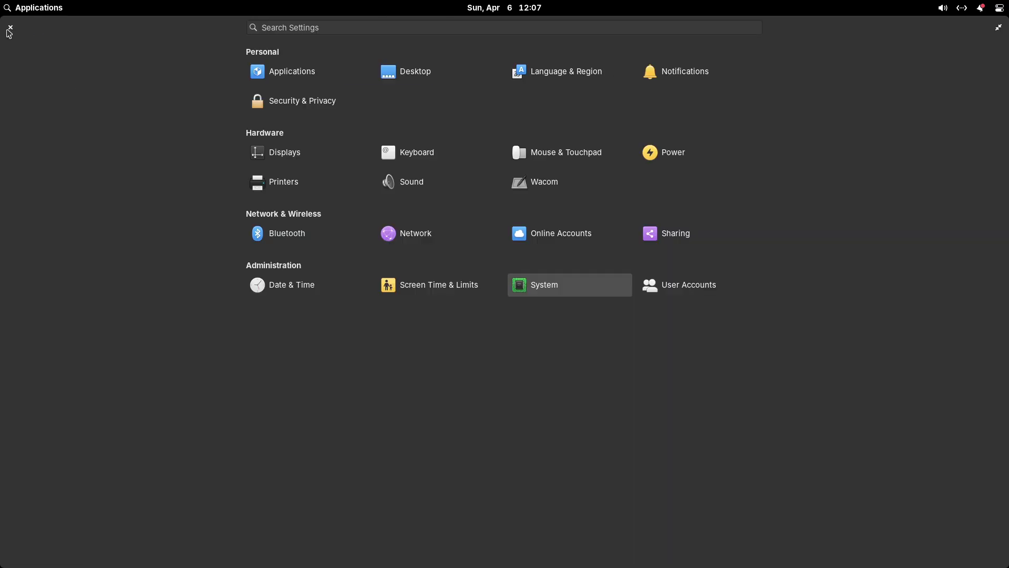
click(402, 73)
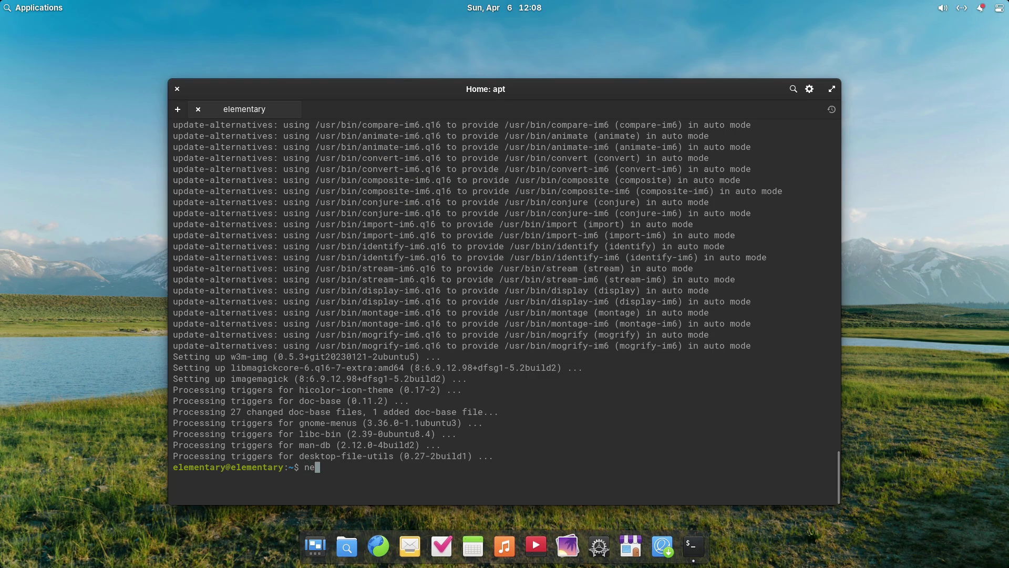
text(ofetch)
- Run neofetch, install inxi, and scroll through the 'inxi -sv8' system report
key(Return)
text(inxi -sv8)
key(Return)
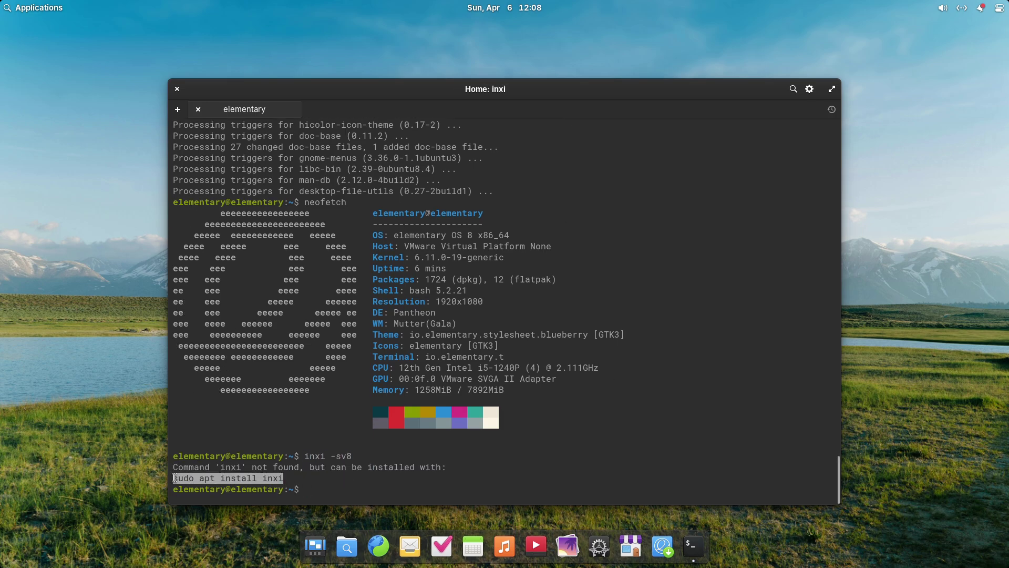
text(sudo apt install inxi)
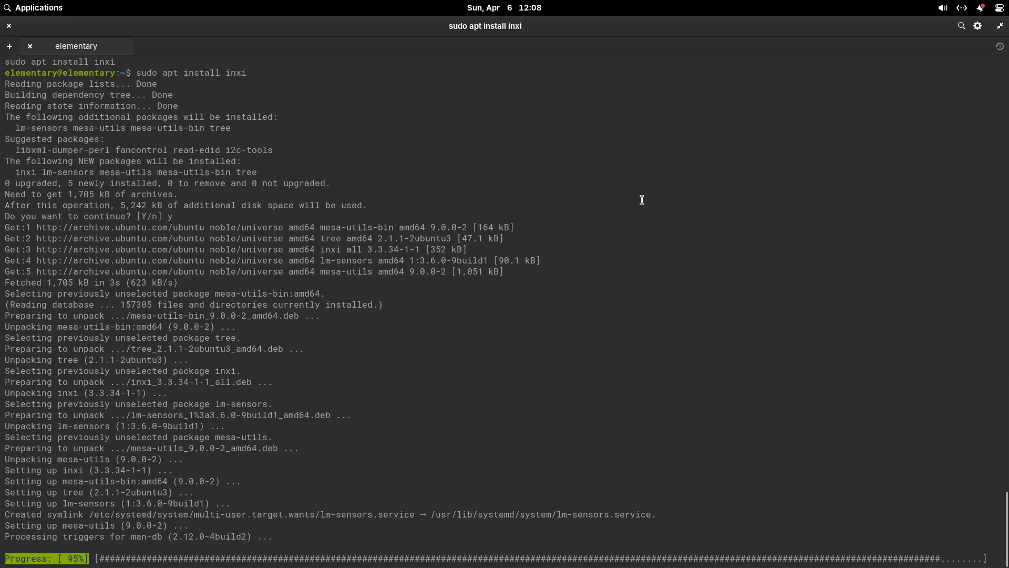
text(inxi -sv8)
key(Return)
drag(1003, 543, 1002, 343)
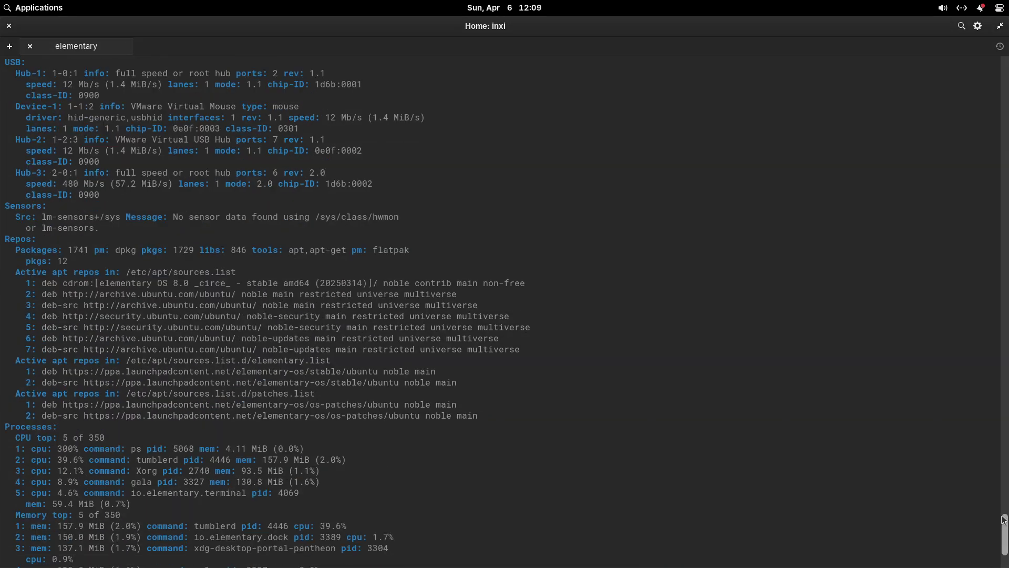